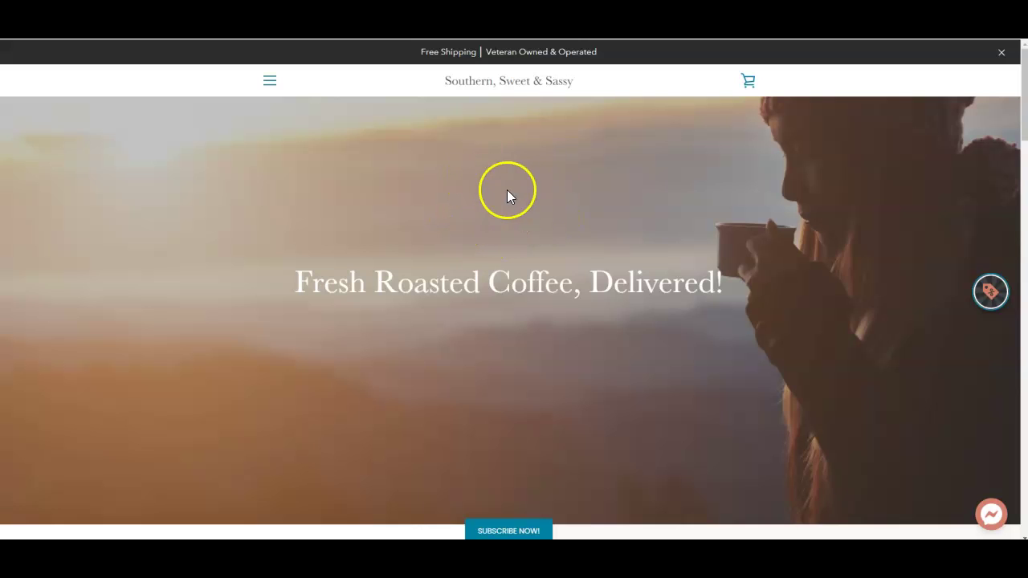
Step: Review the Southern, Sweet & Sassy homepage from the hero banner through the testimonials and About Us section to the footer
scroll(402, 189, "down", 2)
scroll(399, 204, "up", 2)
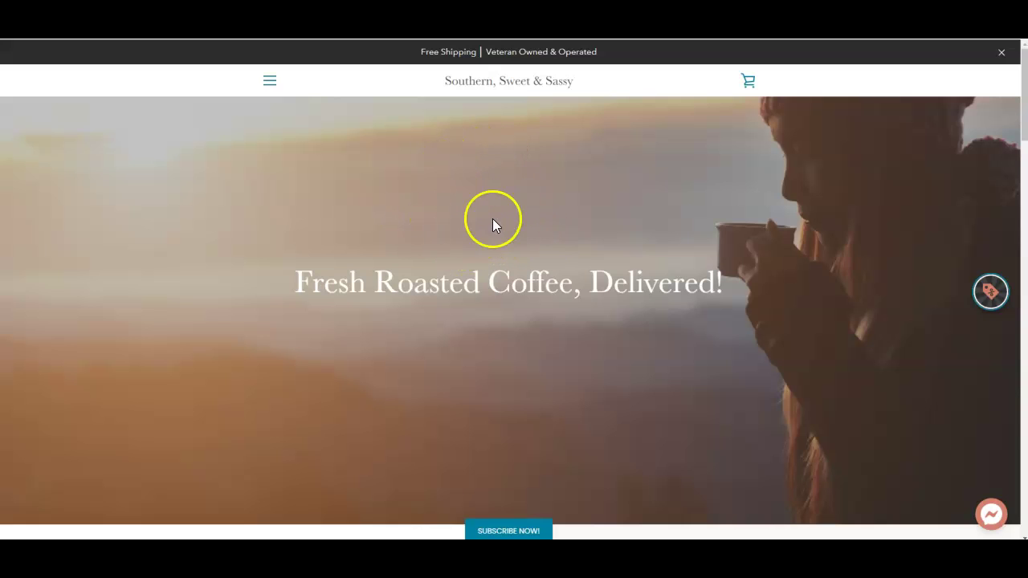
scroll(412, 222, "down", 4)
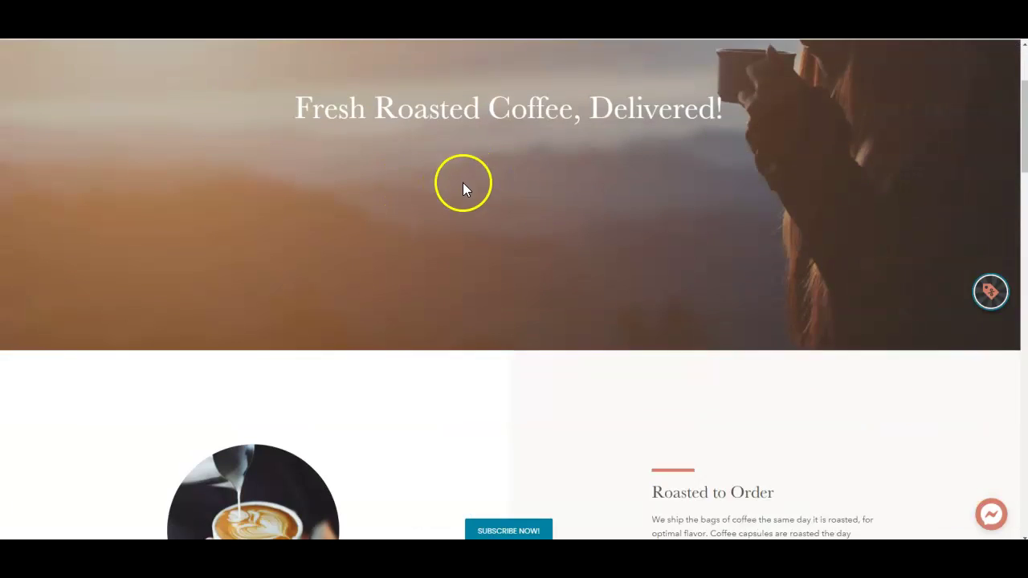
scroll(502, 210, "up", 4)
scroll(512, 220, "down", 4)
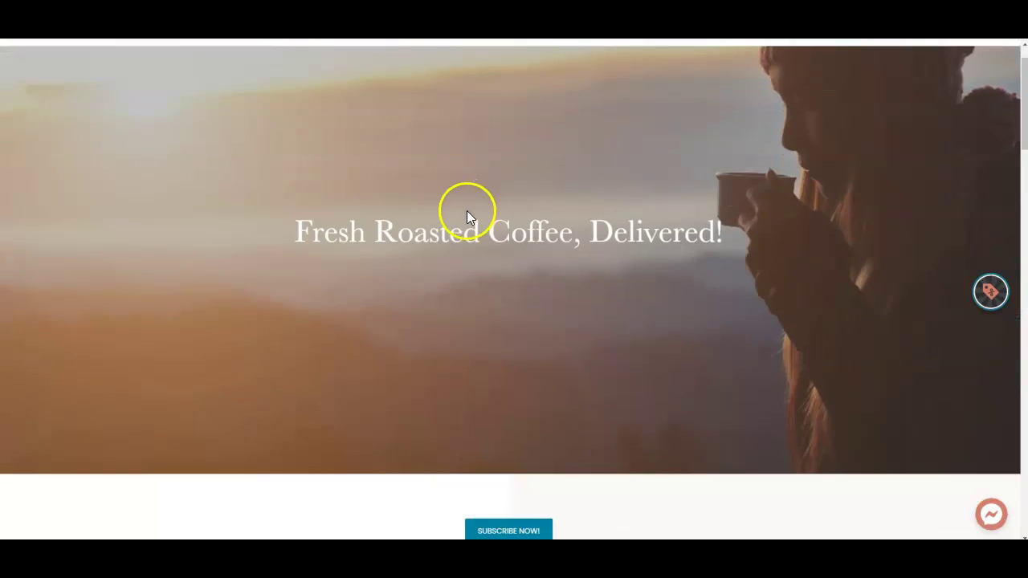
scroll(523, 342, "down", 3)
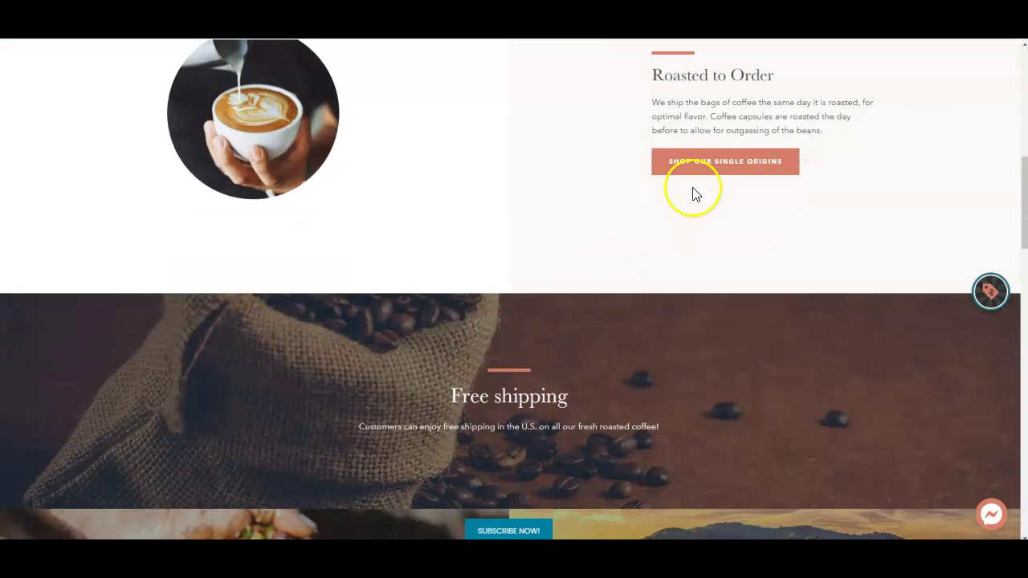
scroll(484, 278, "down", 12)
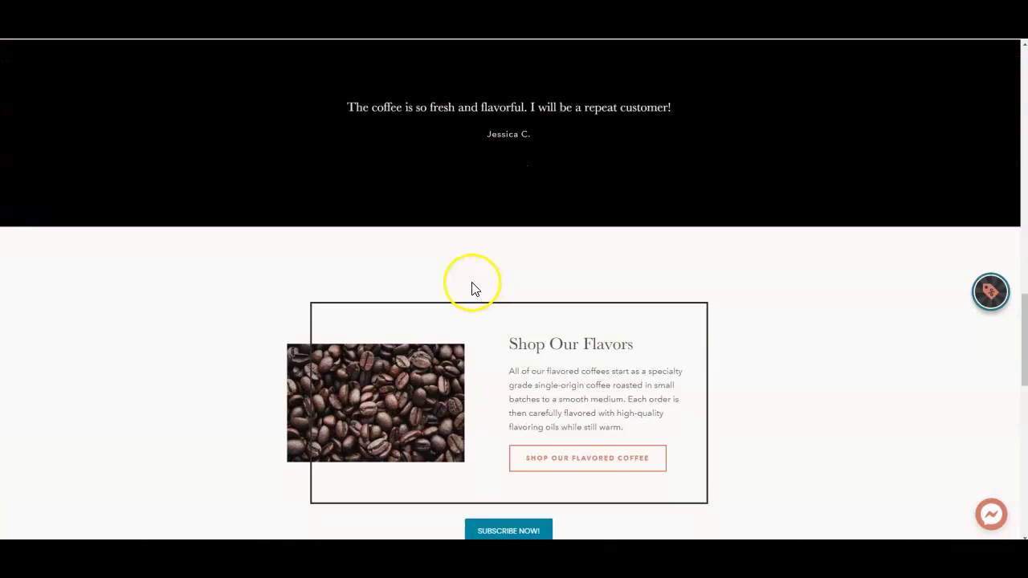
scroll(471, 291, "down", 7)
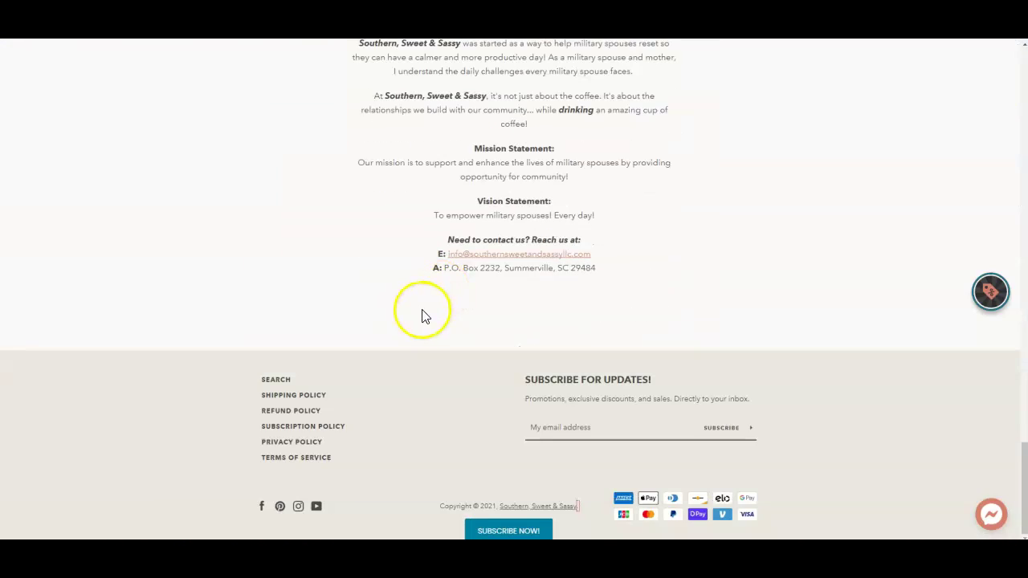
scroll(451, 295, "up", 3)
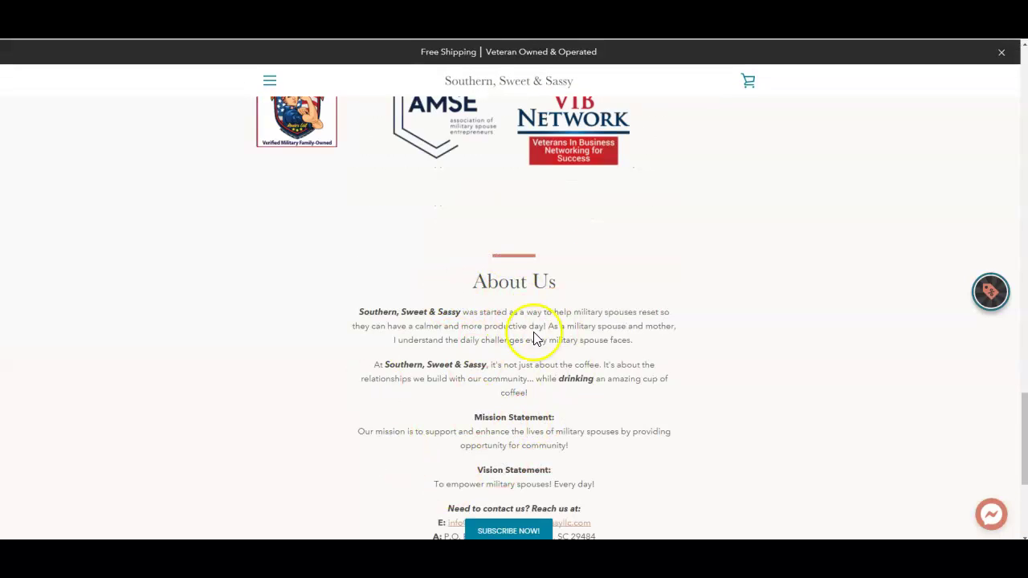
scroll(447, 354, "down", 1)
scroll(482, 350, "down", 3)
scroll(507, 345, "up", 3)
scroll(498, 343, "down", 3)
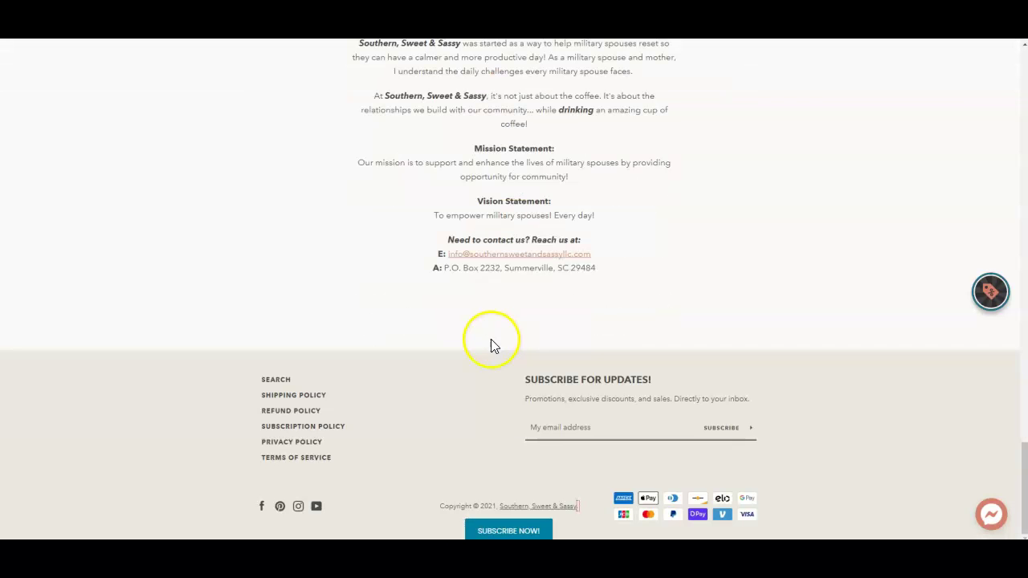
scroll(455, 334, "up", 15)
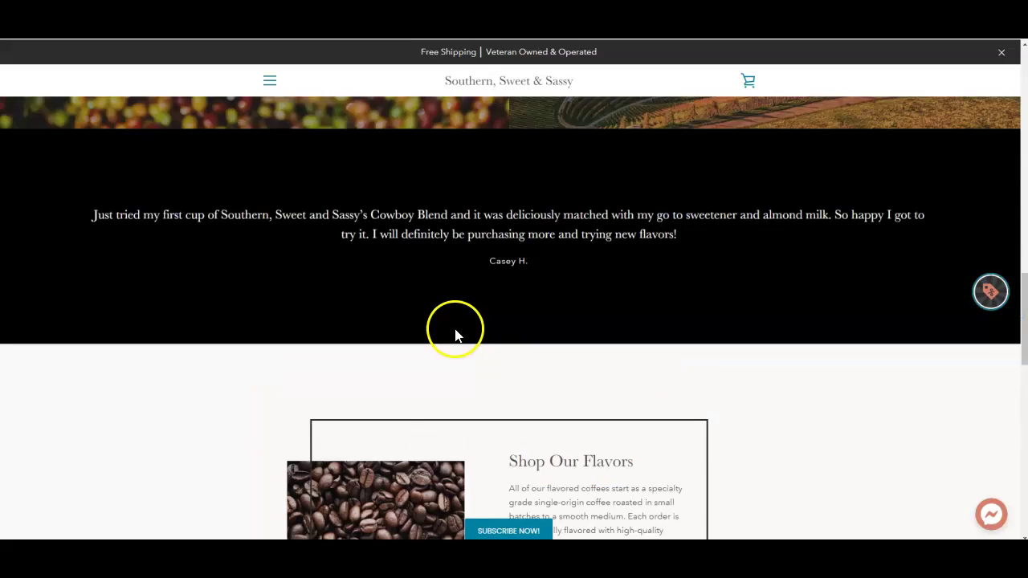
scroll(447, 329, "up", 12)
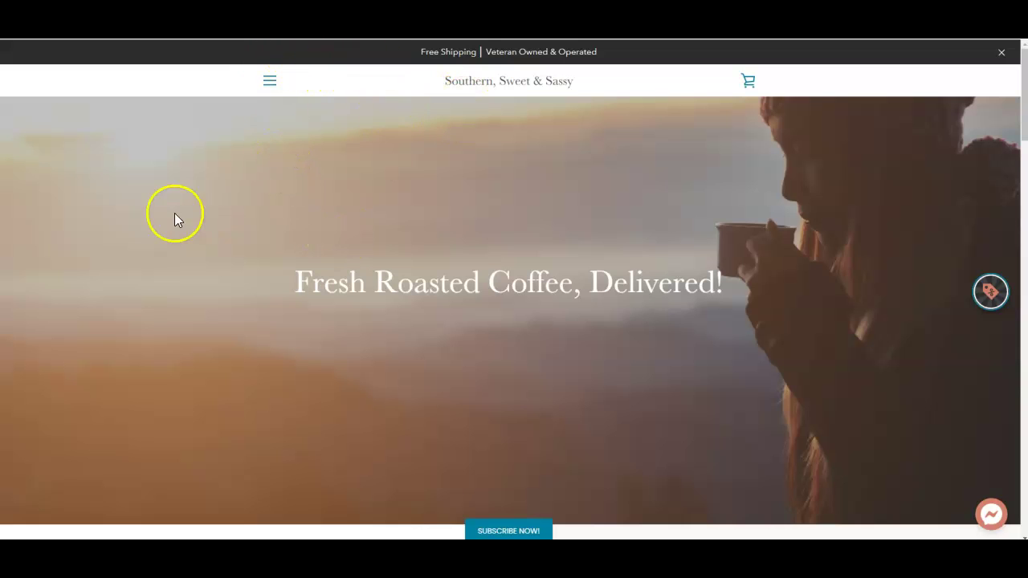
Step: Check the suggested file name in the save dialog opened from the round latte picture beside Roasted to Order, and cancel saving
scroll(374, 167, "down", 8)
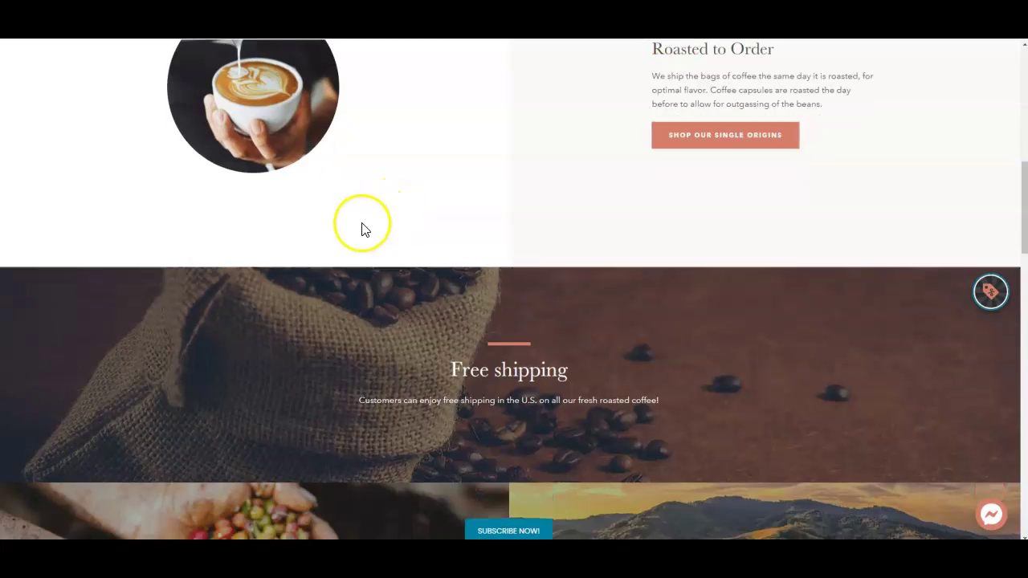
scroll(362, 227, "down", 8)
scroll(314, 220, "up", 5)
scroll(297, 226, "up", 4)
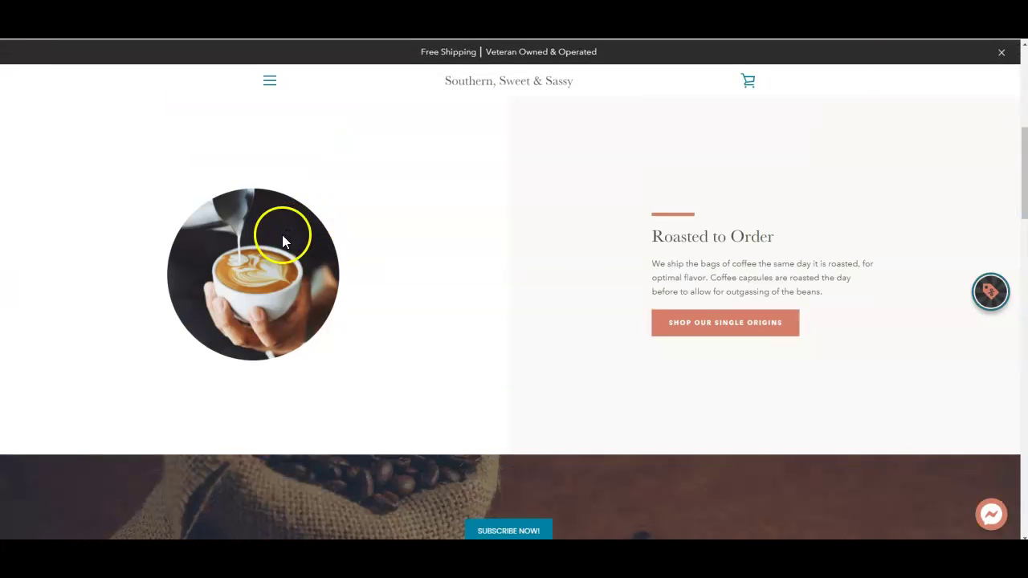
right_click(254, 259)
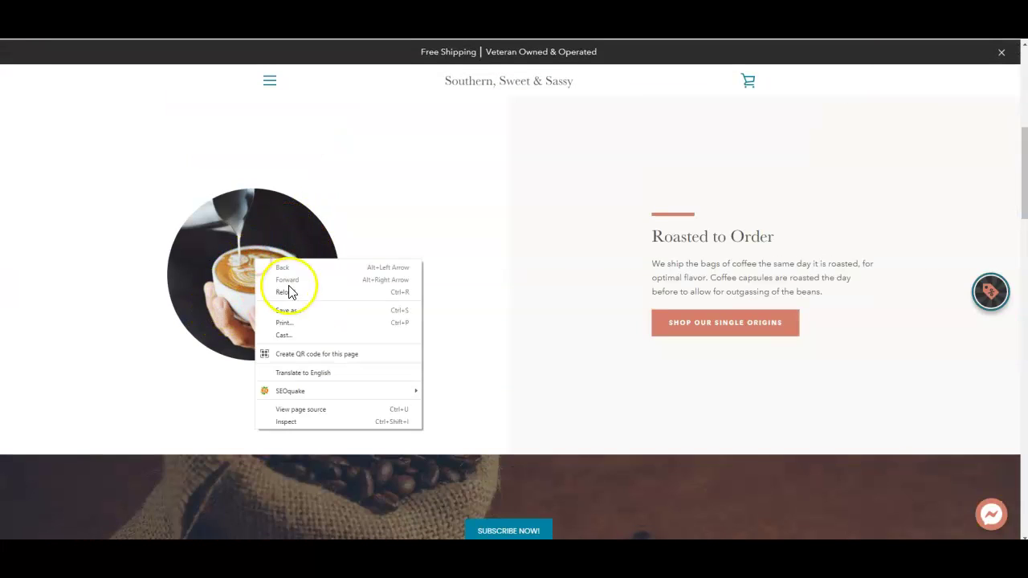
left_click(291, 322)
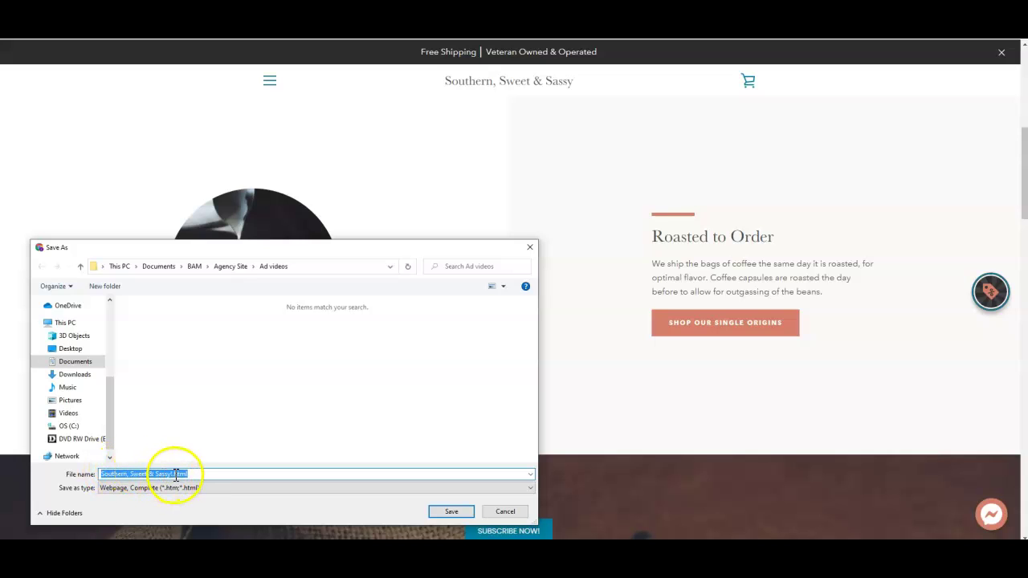
left_click(504, 512)
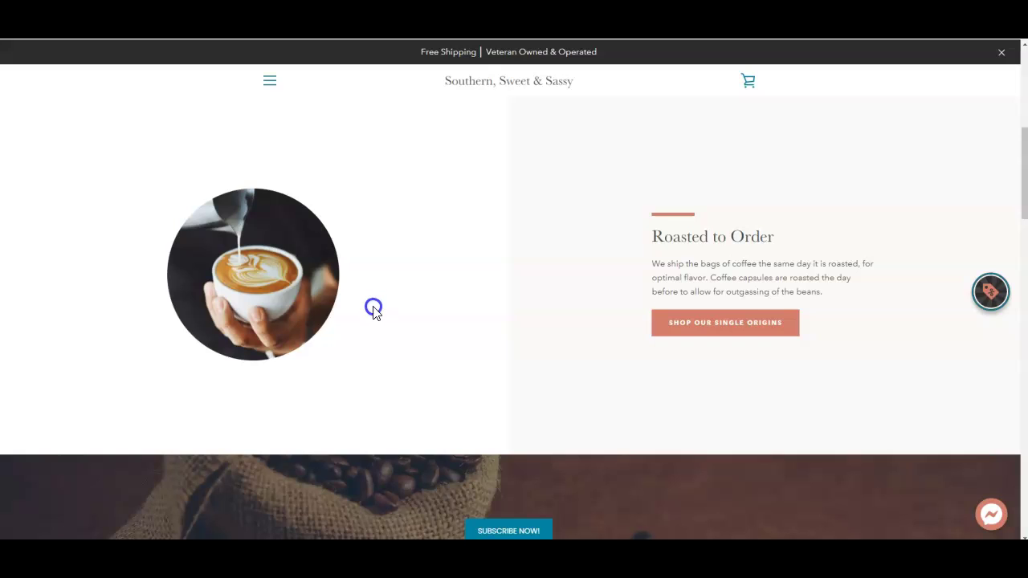
Step: Switch to Ahrefs and inspect the backlinks list for southernsweetandsassyllc.com, returning to the site overview
scroll(372, 305, "down", 2)
scroll(346, 261, "down", 2)
scroll(393, 334, "up", 5)
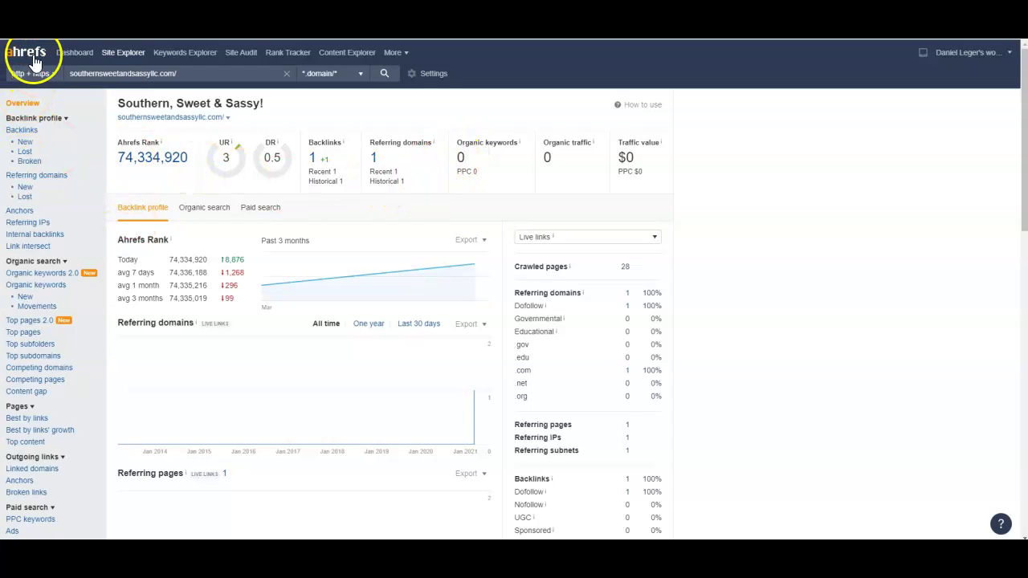
left_click(314, 165)
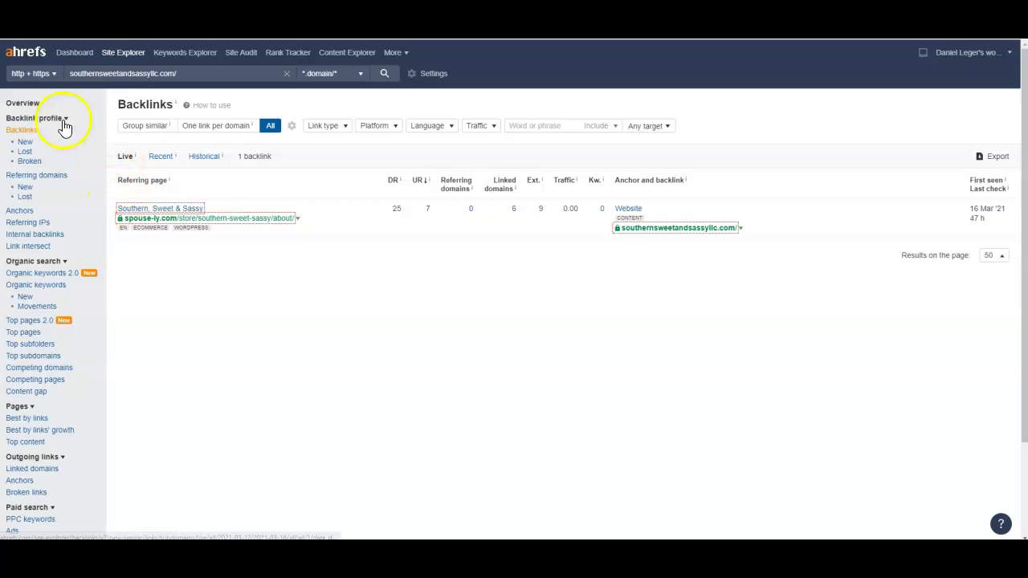
left_click(24, 105)
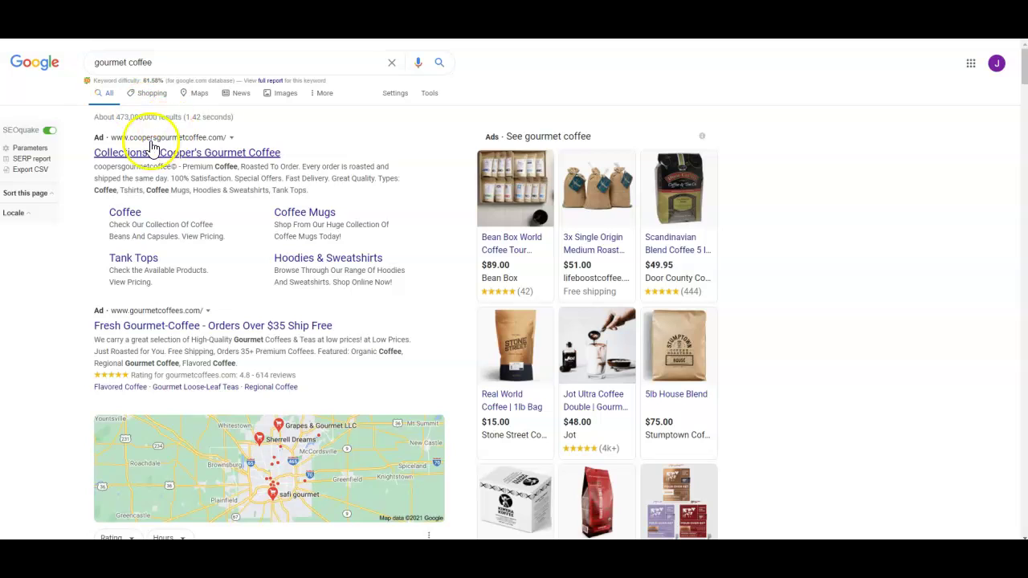
Step: Switch to the Google results for "gourmet coffee" and examine the ads, shopping listings and local map results
scroll(143, 160, "down", 2)
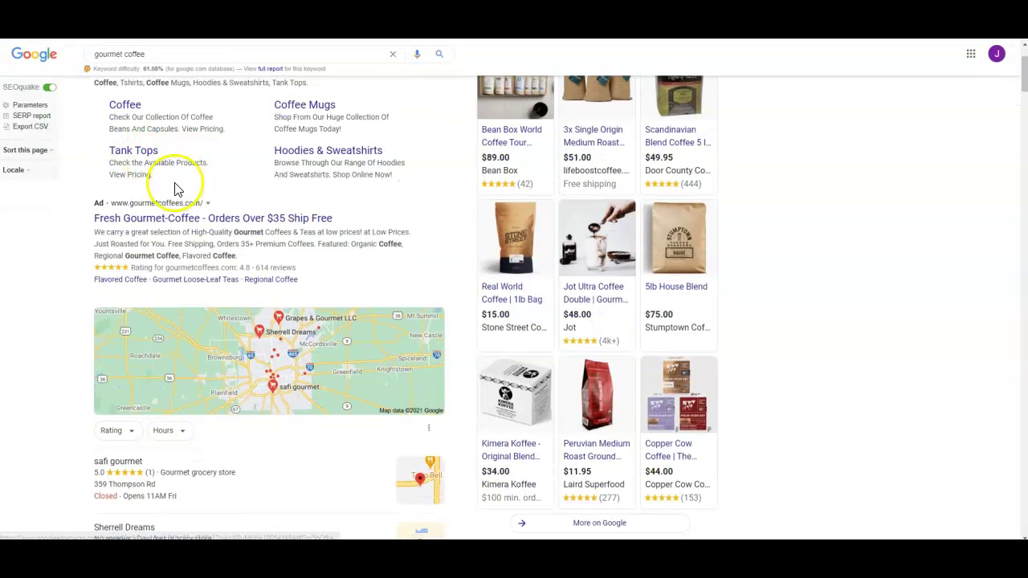
scroll(149, 182, "up", 2)
scroll(177, 249, "down", 4)
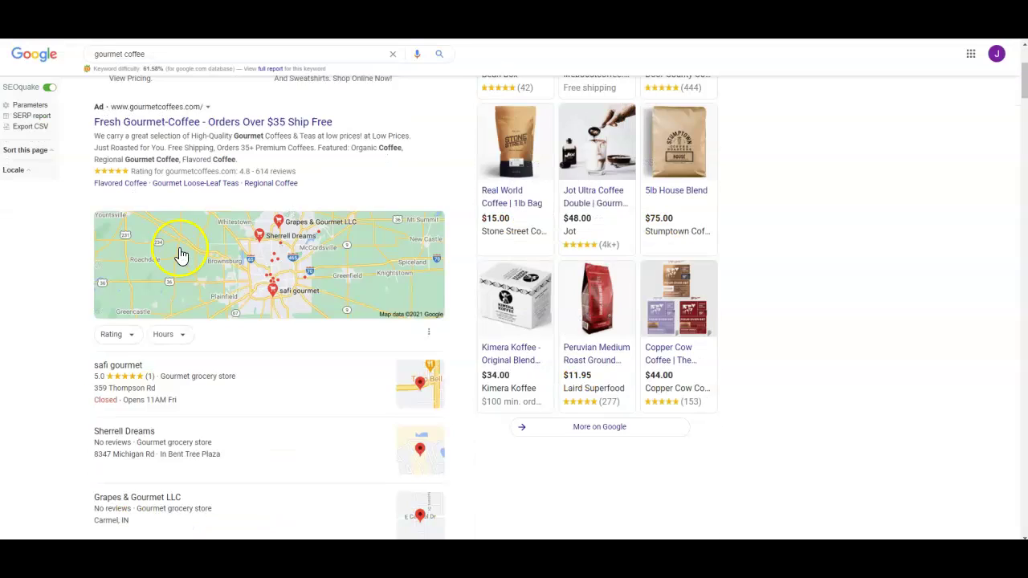
scroll(172, 273, "down", 4)
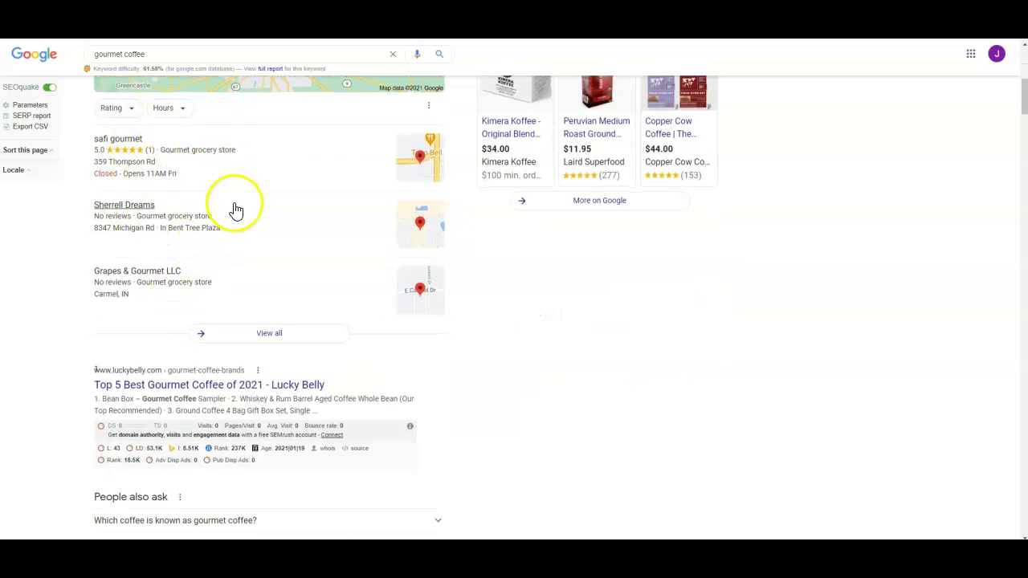
scroll(235, 225, "up", 3)
scroll(215, 244, "down", 3)
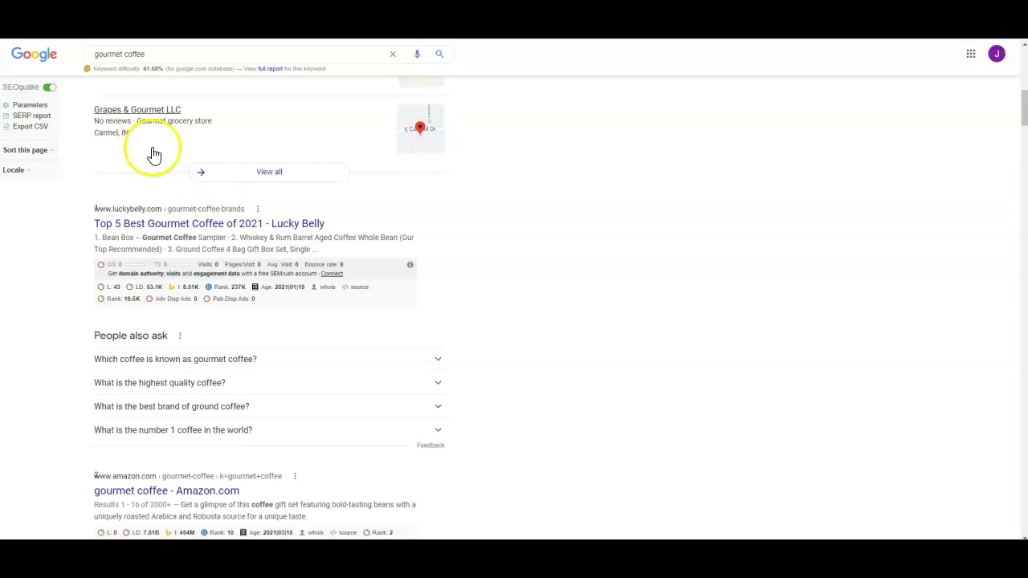
Step: Examine the organic results for "gourmet coffee", including People also ask, Popular products and the gourmetcoffee.com listing
scroll(137, 169, "down", 2)
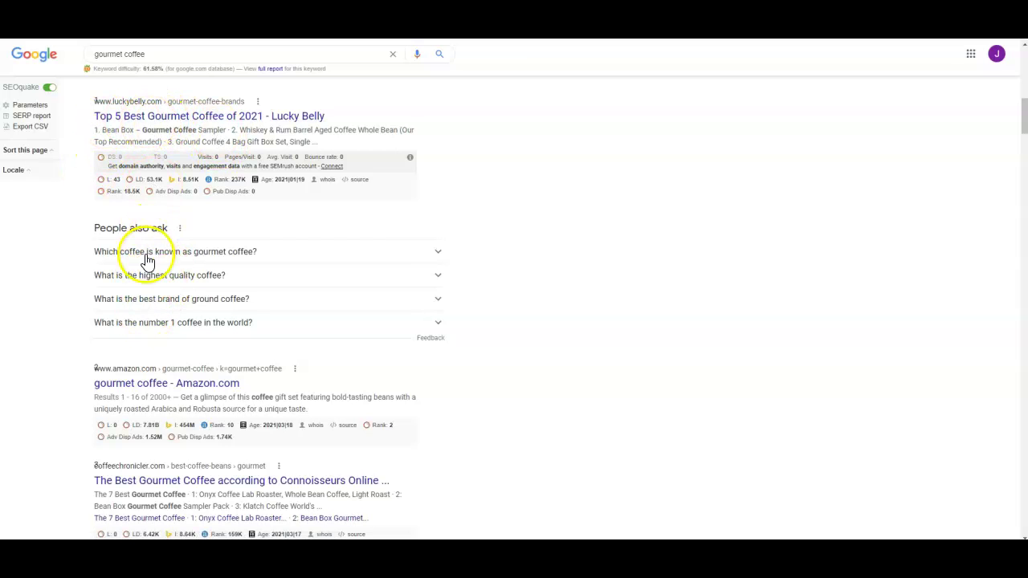
scroll(147, 259, "up", 1)
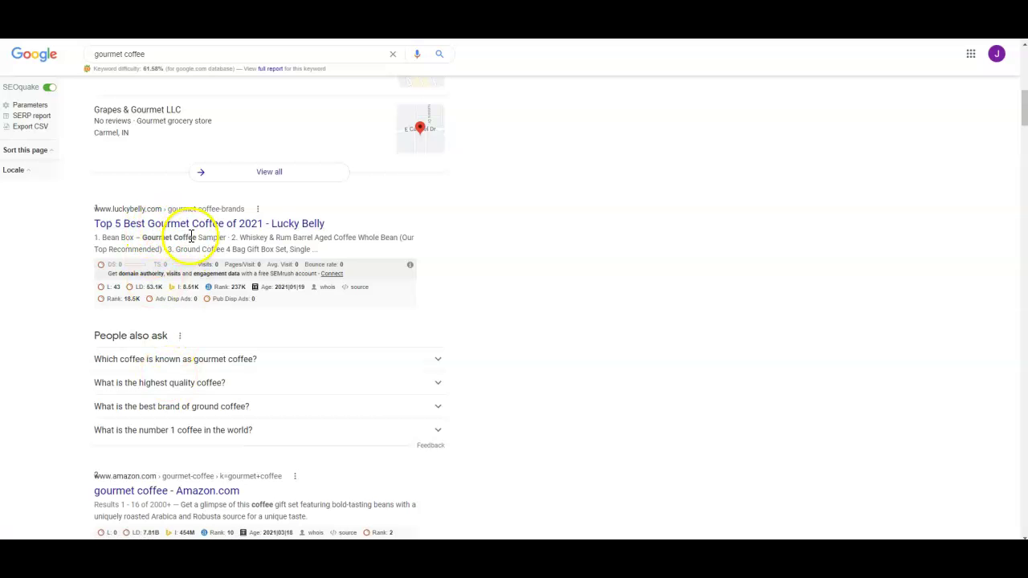
scroll(161, 241, "down", 3)
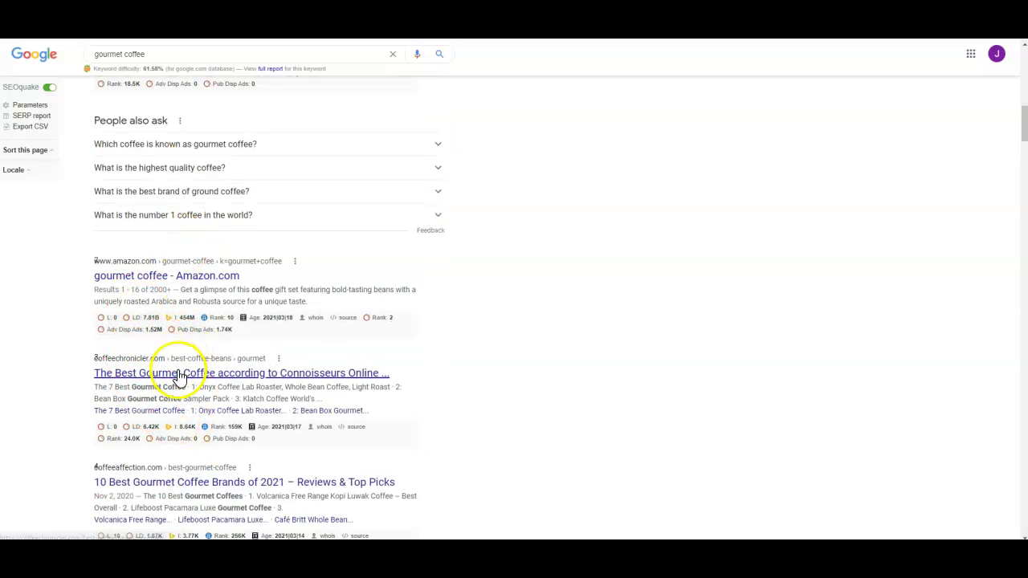
scroll(241, 379, "down", 3)
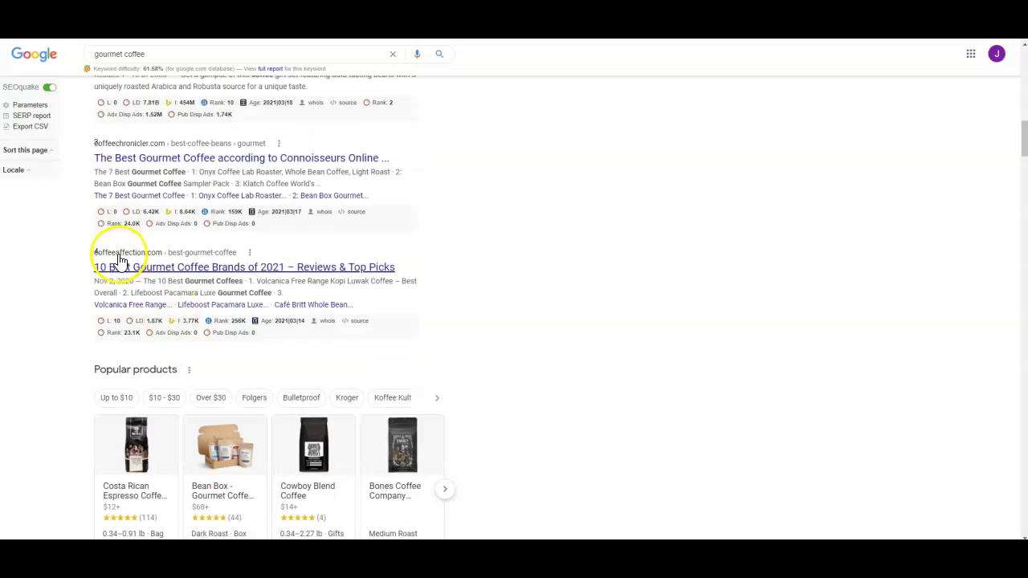
scroll(128, 297, "down", 3)
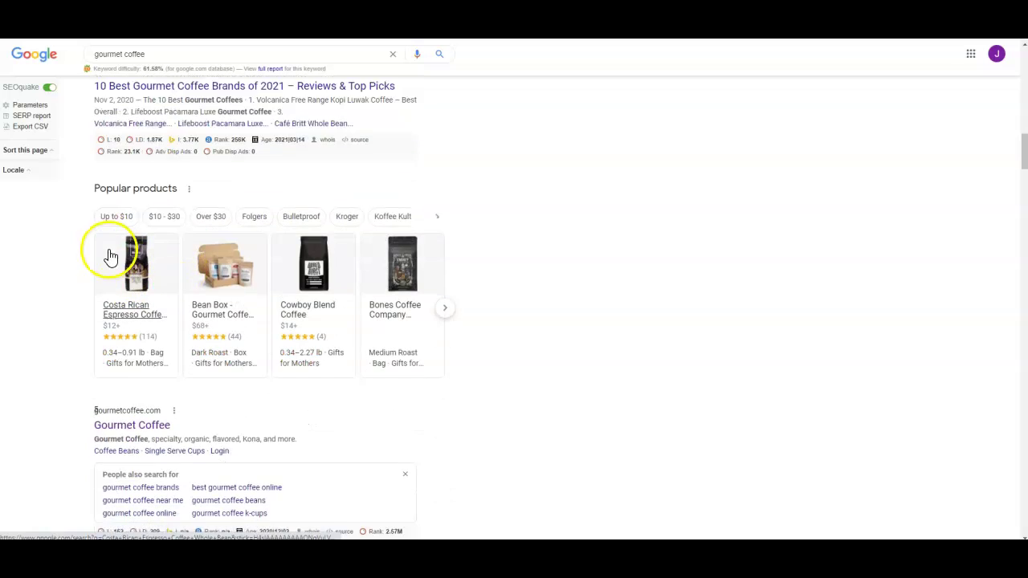
scroll(121, 241, "up", 2)
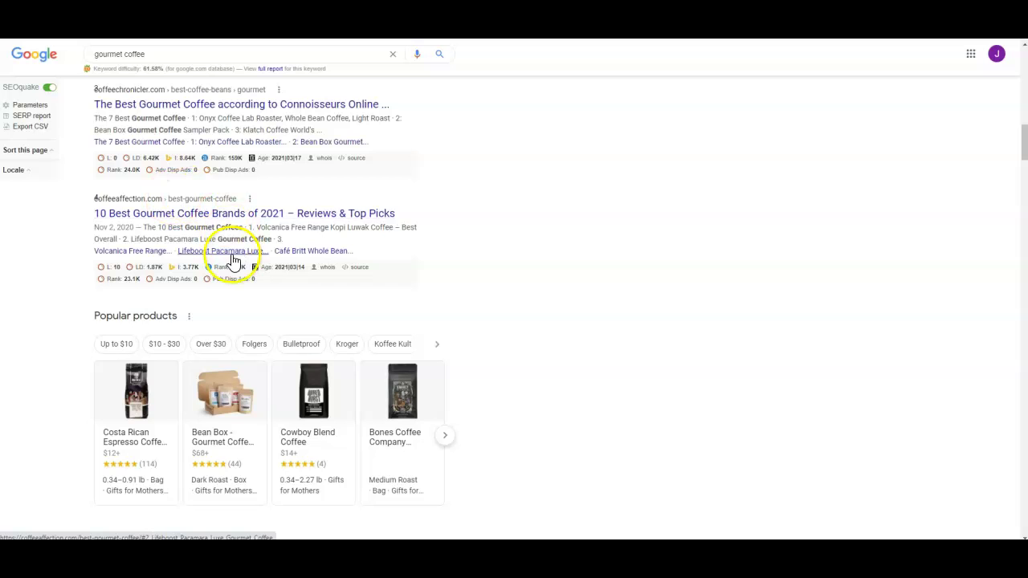
scroll(150, 230, "down", 3)
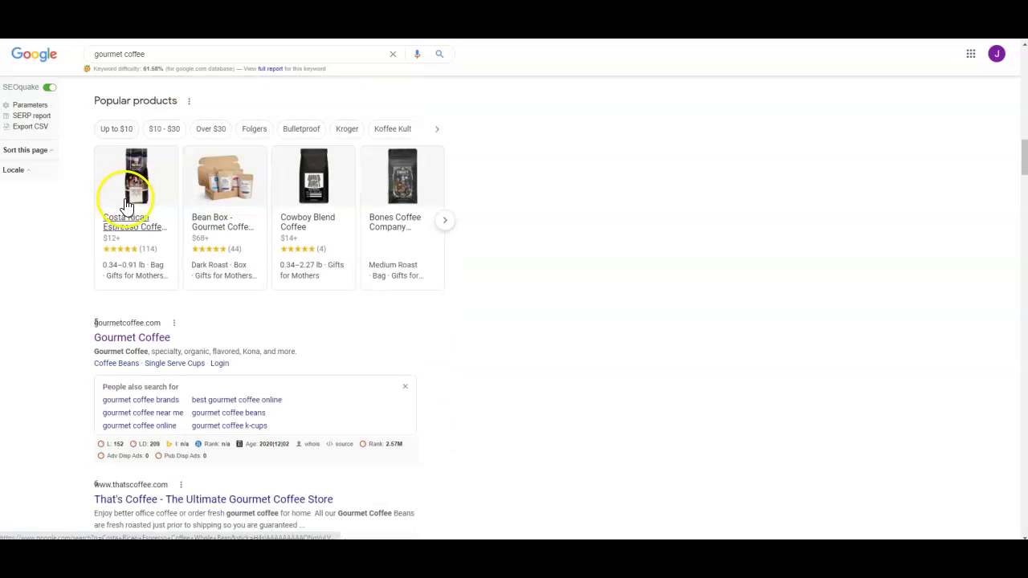
scroll(153, 252, "down", 2)
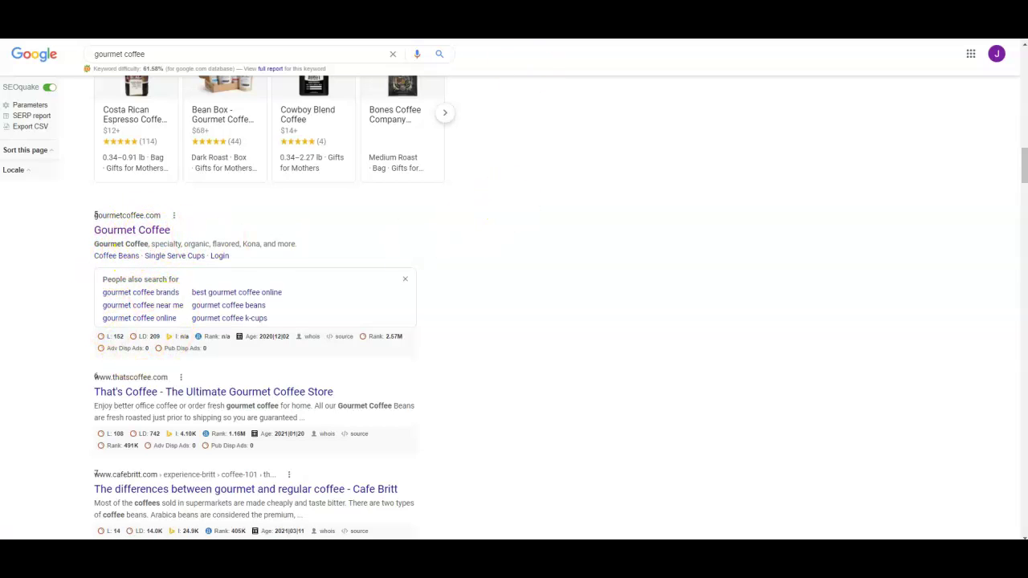
Step: Switch to the gourmetcoffee.com homepage and review its banner, Featured Coffees, Top Sellers and footer text
left_click(560, 55)
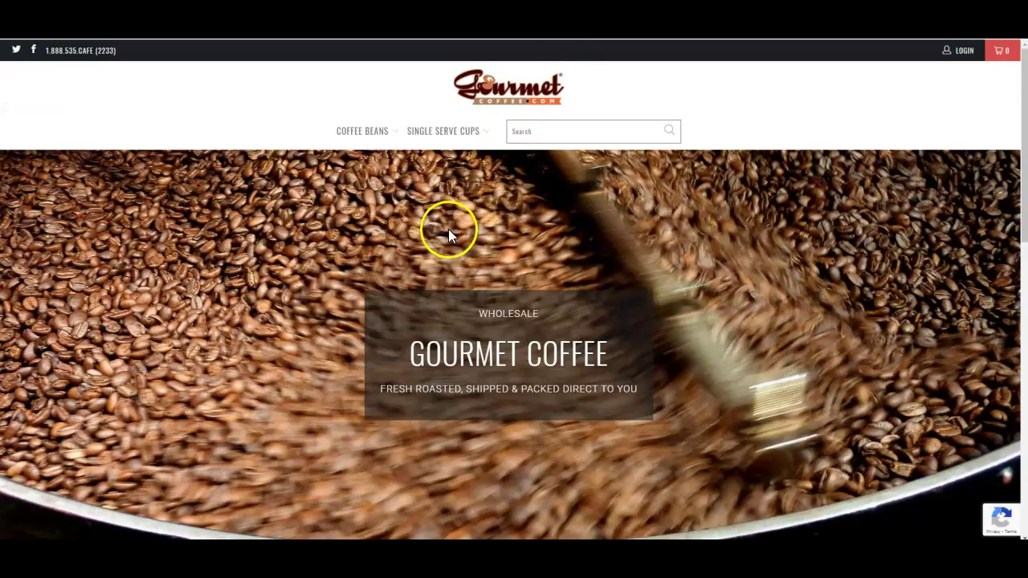
scroll(448, 233, "down", 8)
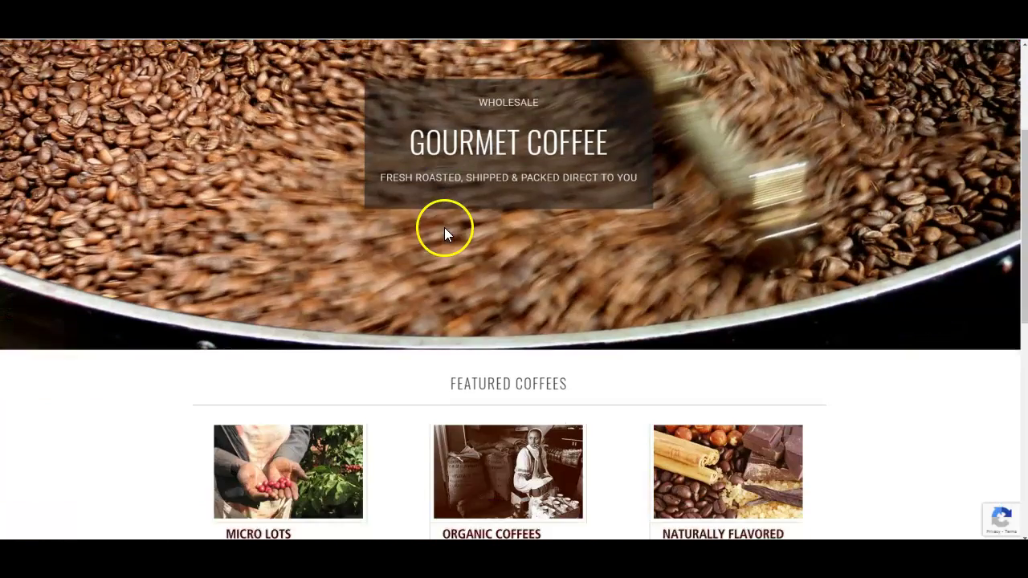
scroll(354, 277, "down", 3)
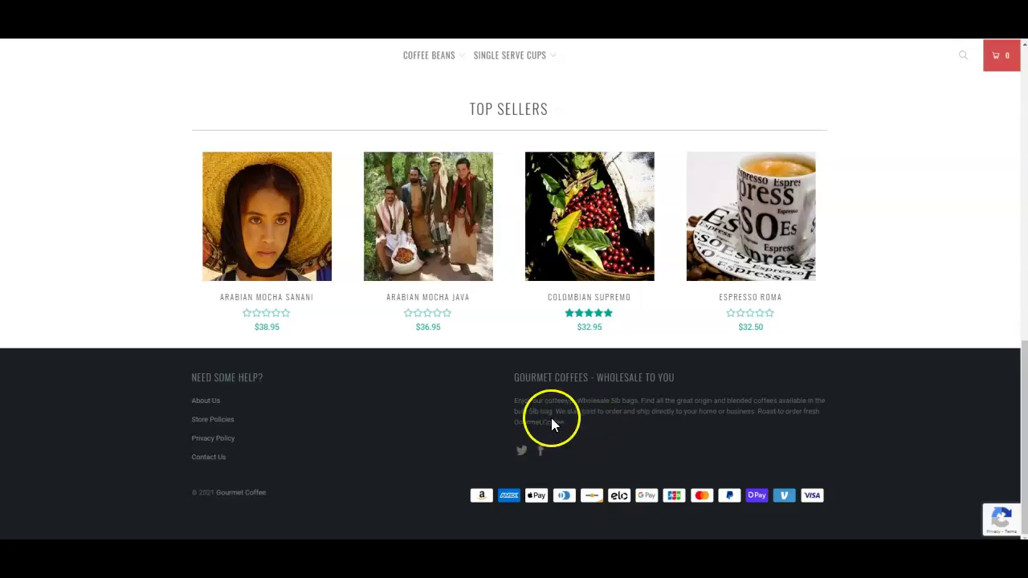
scroll(567, 425, "up", 10)
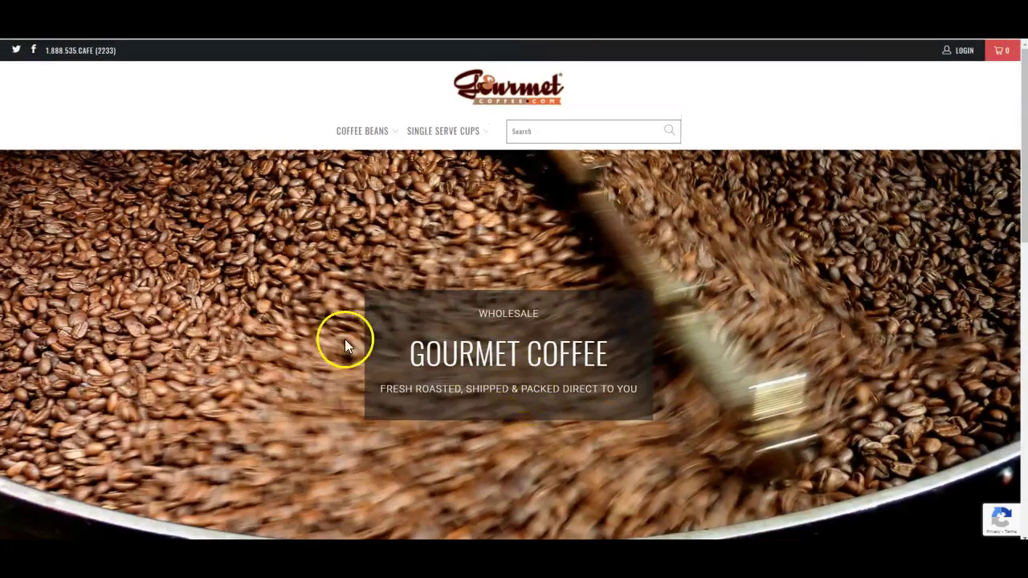
scroll(294, 238, "down", 3)
scroll(544, 220, "down", 3)
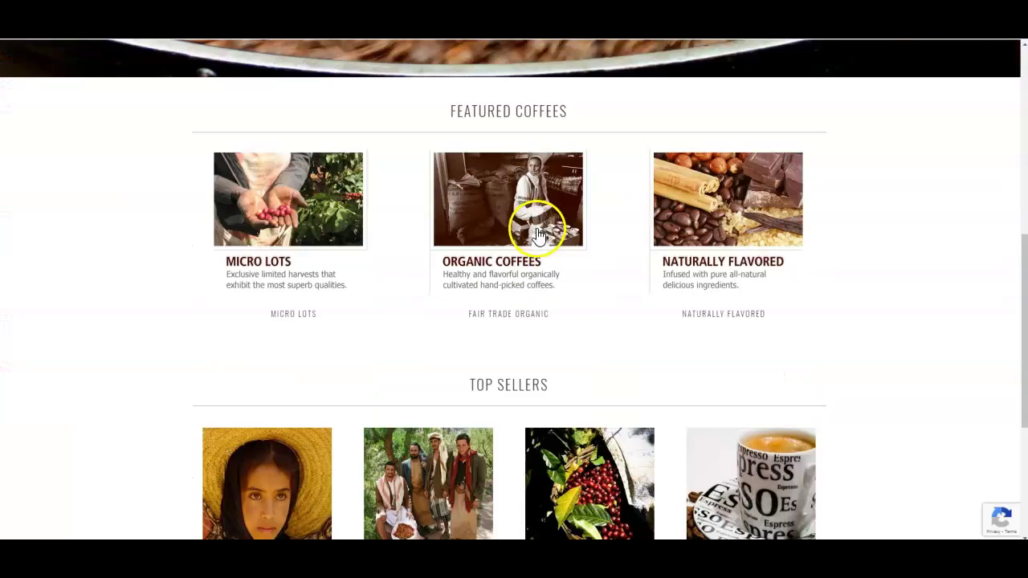
Step: Switch to the Ahrefs overview of gourmetcoffee.com and open its organic keywords report
scroll(539, 222, "up", 5)
scroll(527, 257, "up", 2)
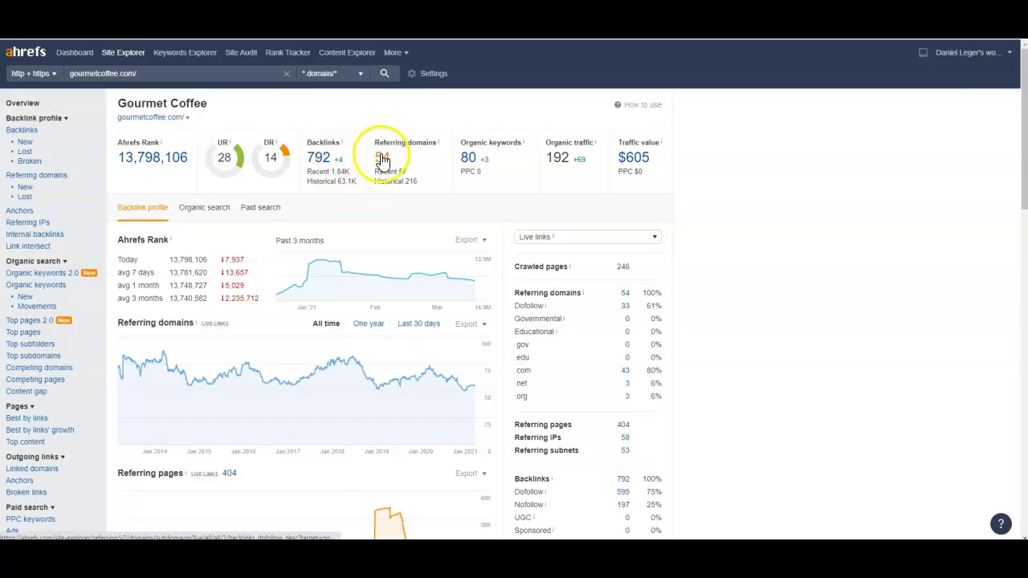
left_click(470, 163)
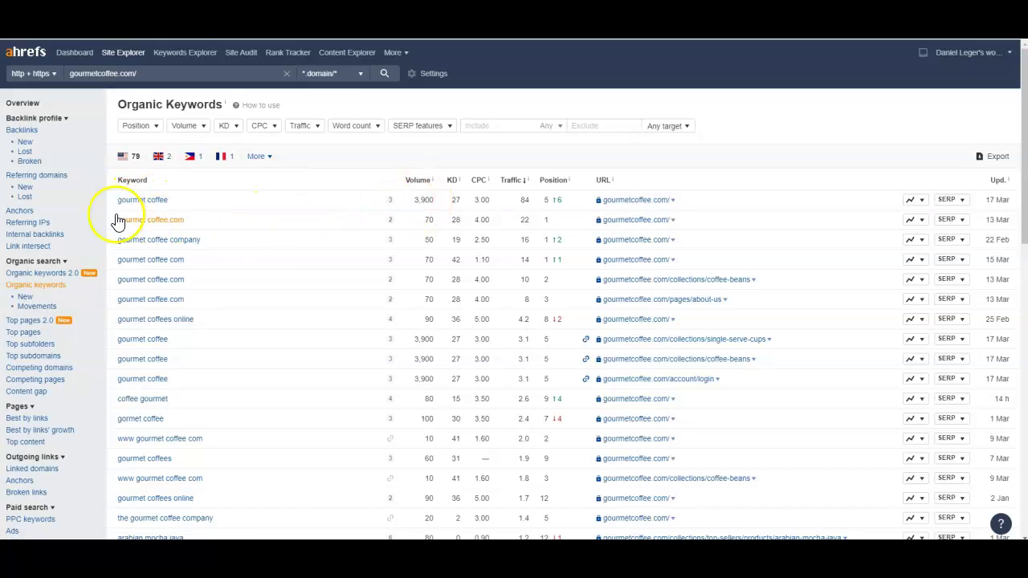
Step: Examine the volumes, positions and ranking URLs of gourmetcoffee.com's organic keywords, then return to the site overview
scroll(207, 215, "down", 3)
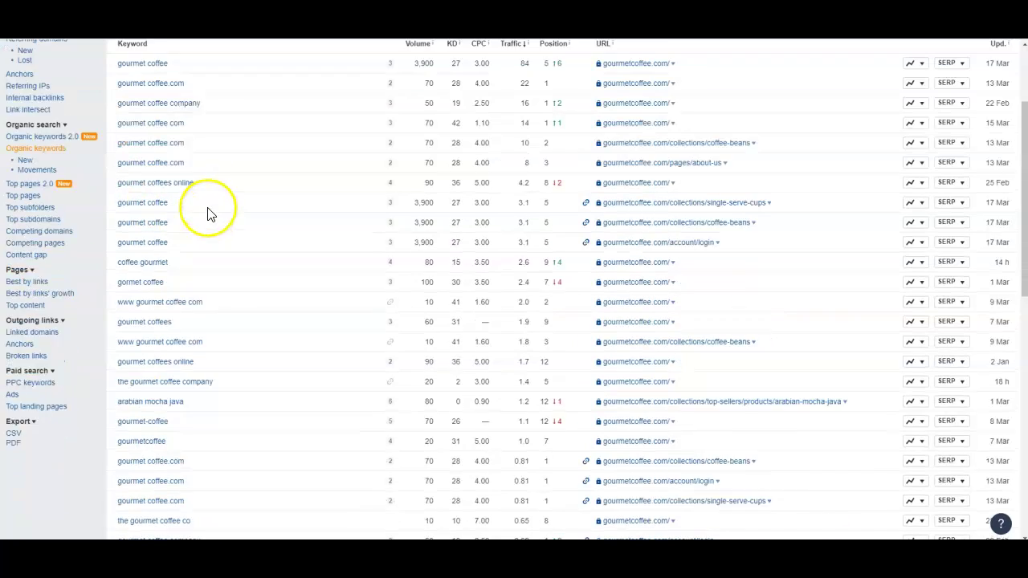
scroll(195, 246, "down", 3)
scroll(193, 257, "up", 6)
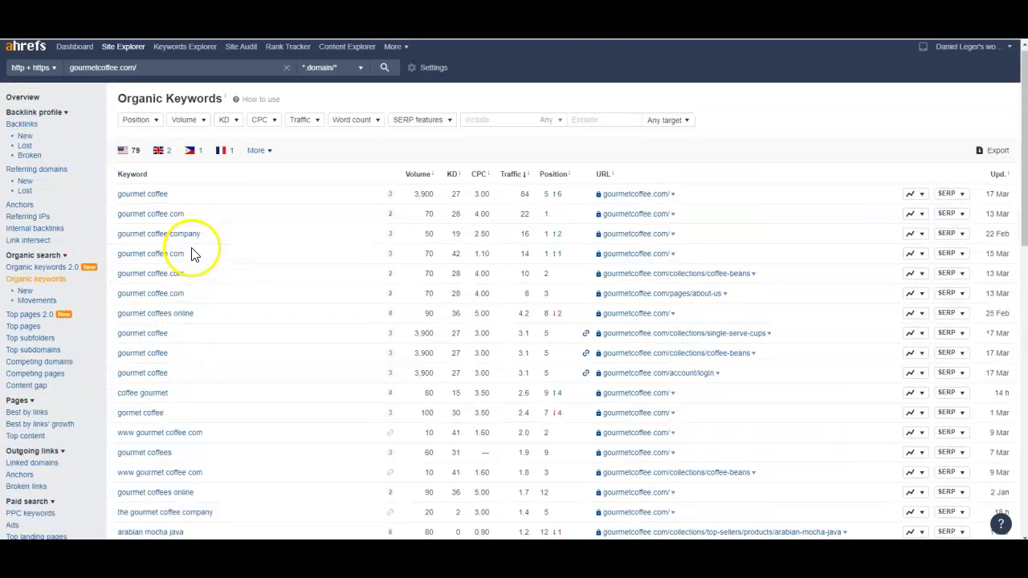
scroll(161, 257, "down", 3)
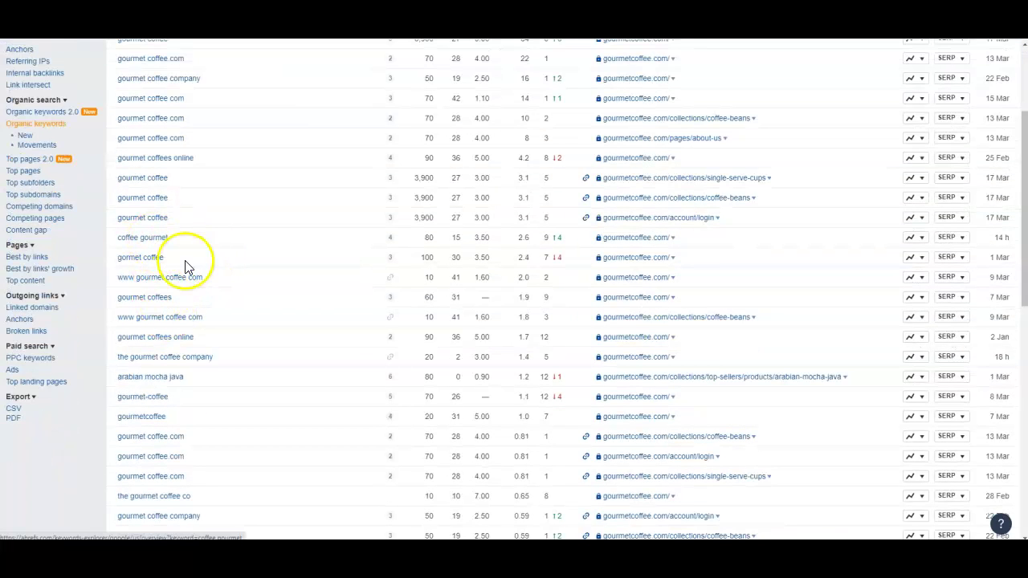
scroll(164, 270, "down", 1)
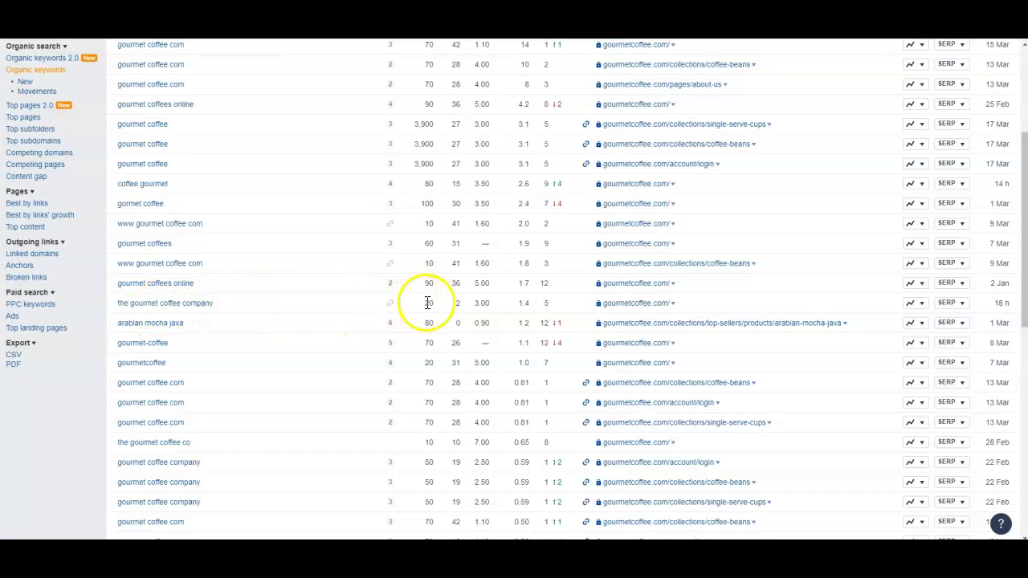
scroll(420, 322, "up", 2)
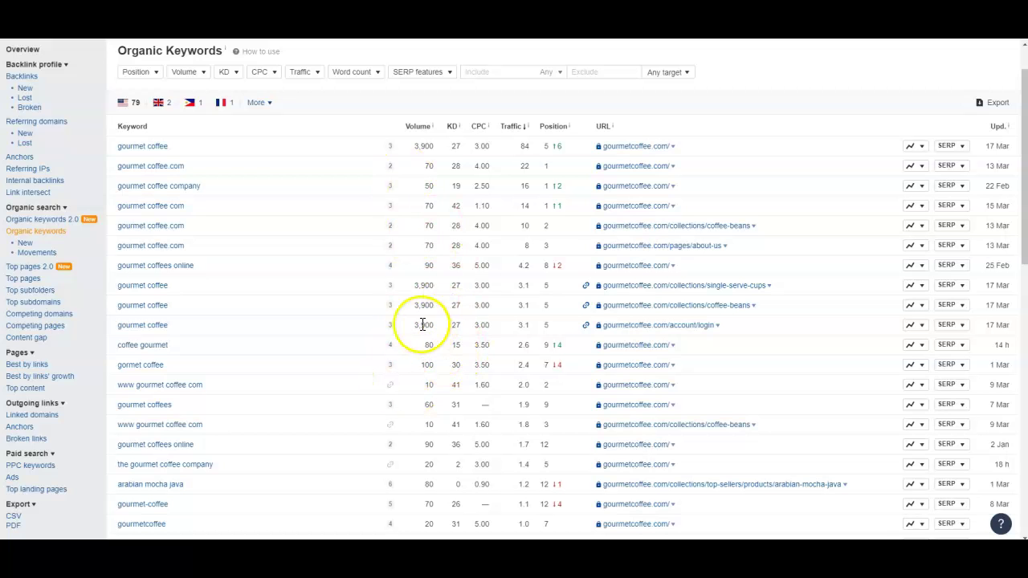
scroll(428, 328, "up", 1)
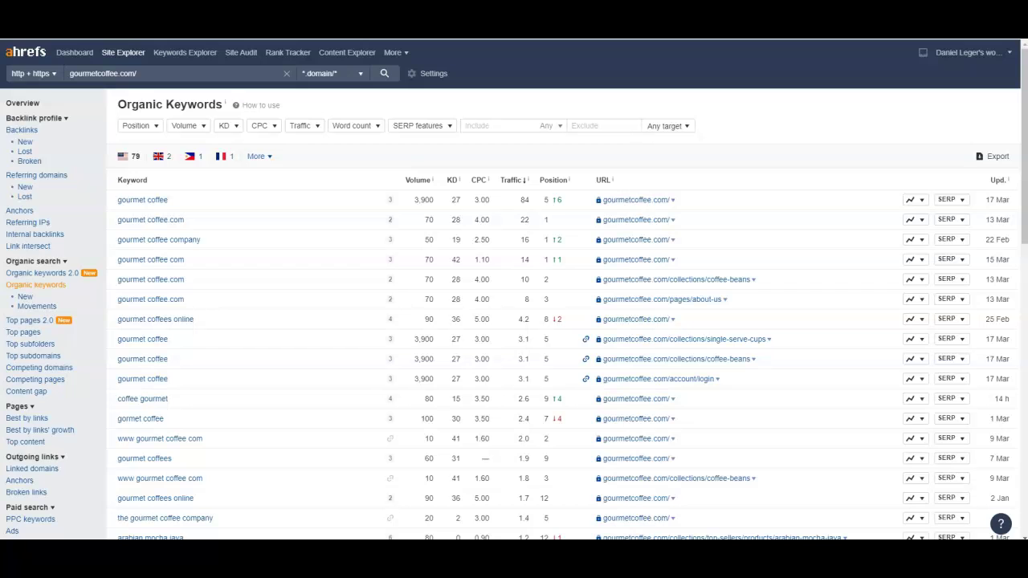
left_click(22, 102)
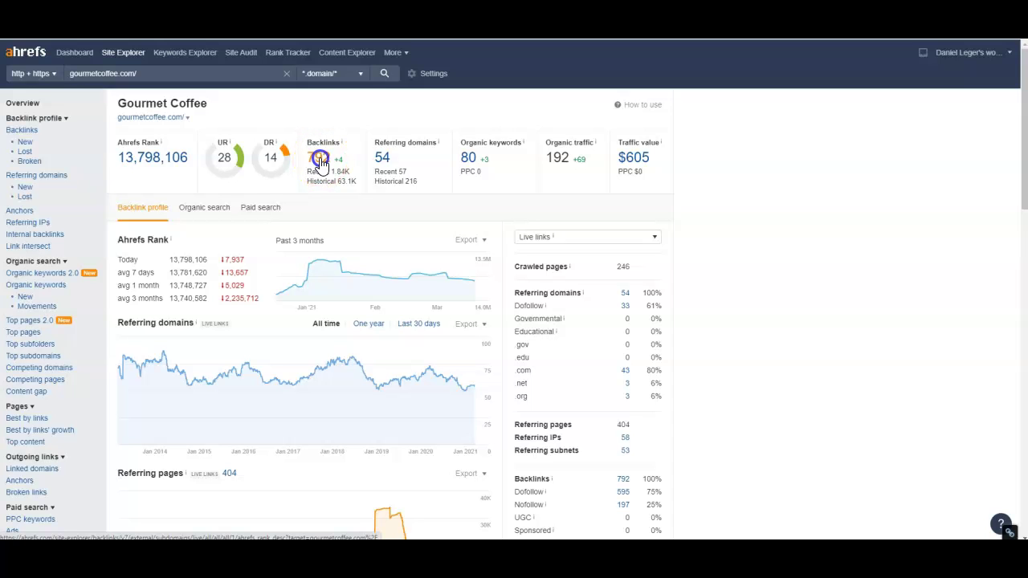
Step: Open the backlinks list for gourmetcoffee.com and examine its referring pages, including the blogspot, yellowpages.com, Yahoo local and sitelike.org entries
left_click(321, 157)
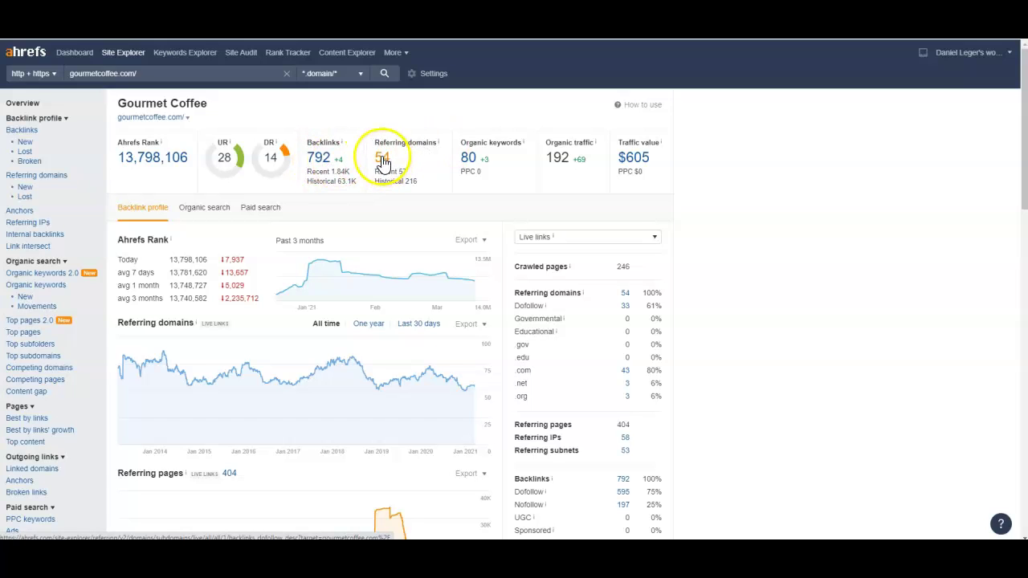
left_click(318, 163)
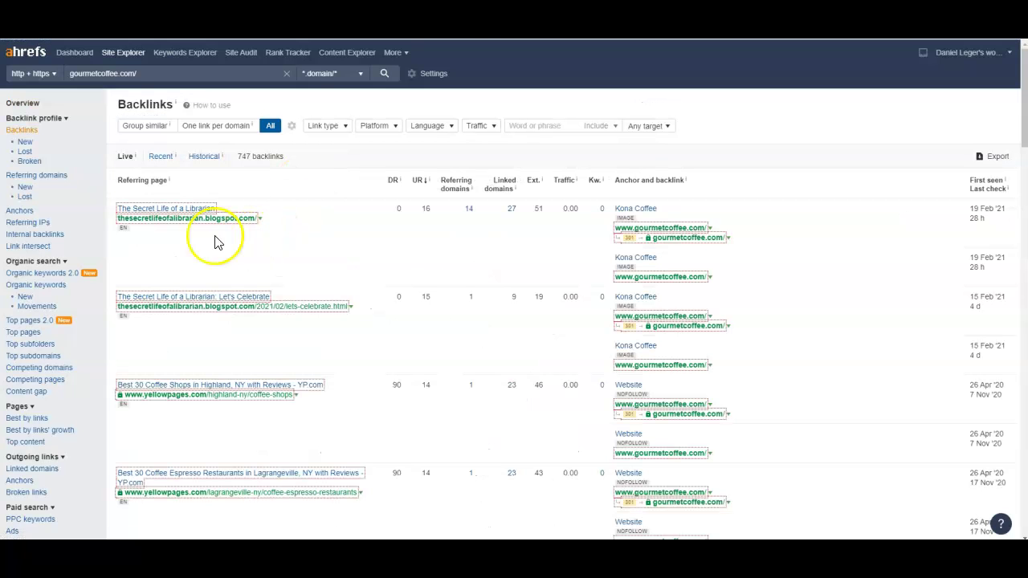
scroll(167, 233, "down", 3)
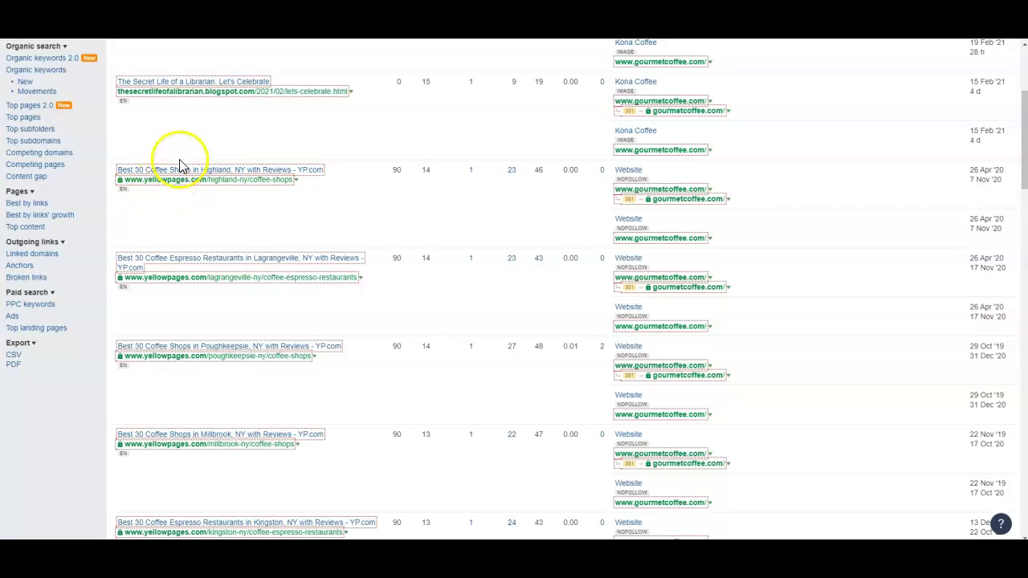
scroll(167, 210, "down", 3)
scroll(167, 221, "down", 2)
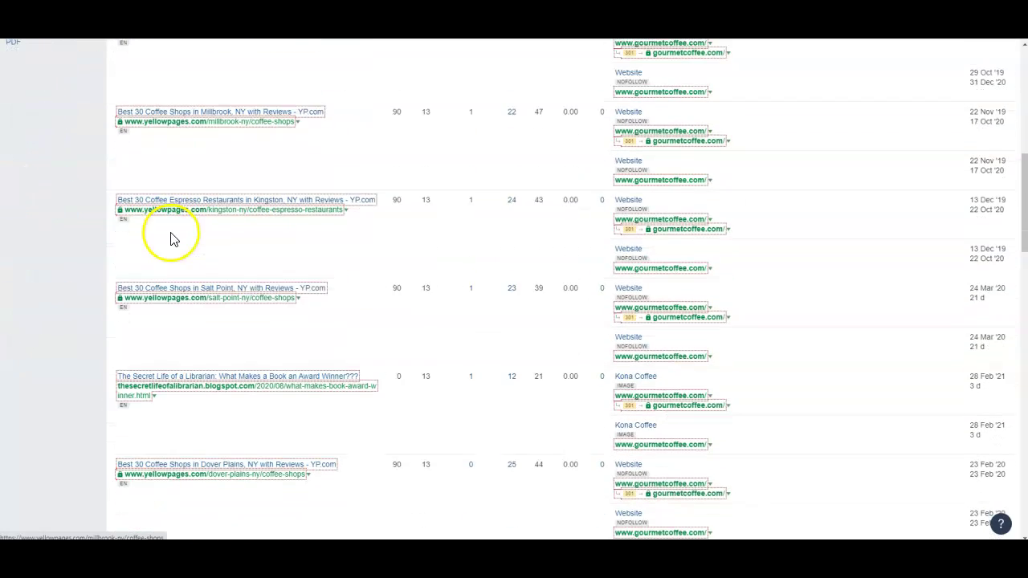
scroll(167, 223, "down", 4)
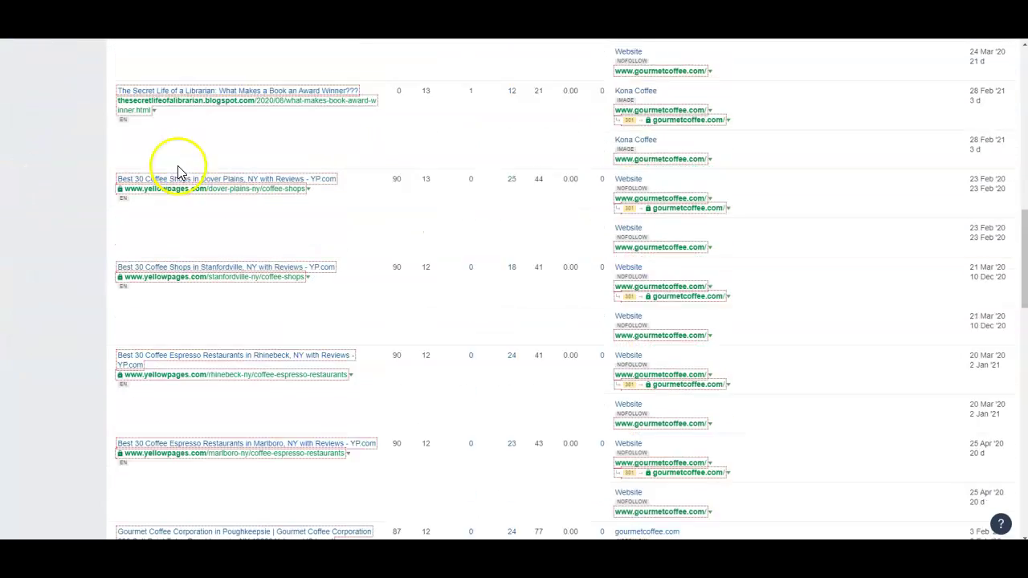
scroll(178, 173, "up", 4)
scroll(180, 176, "down", 3)
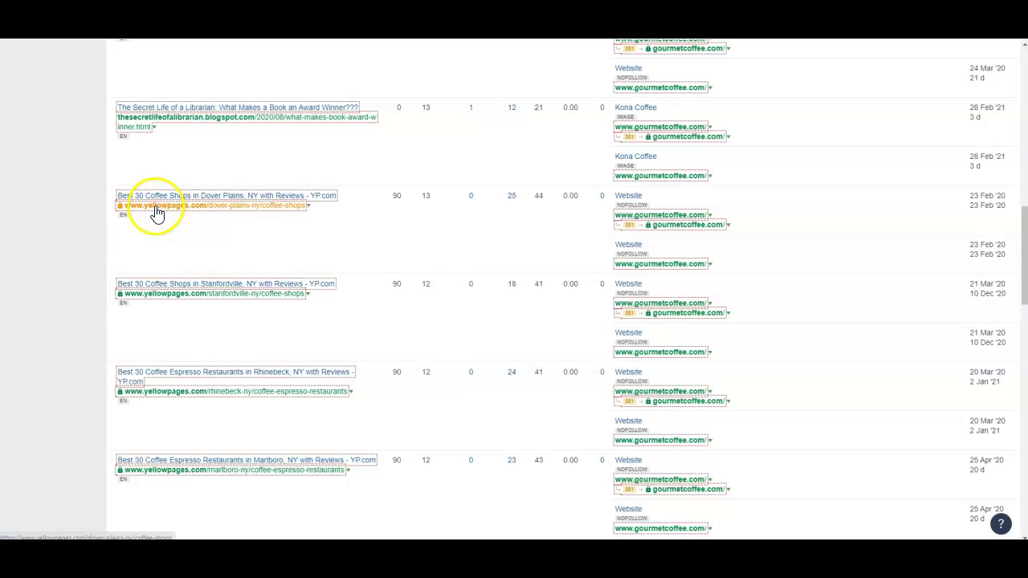
scroll(189, 241, "down", 2)
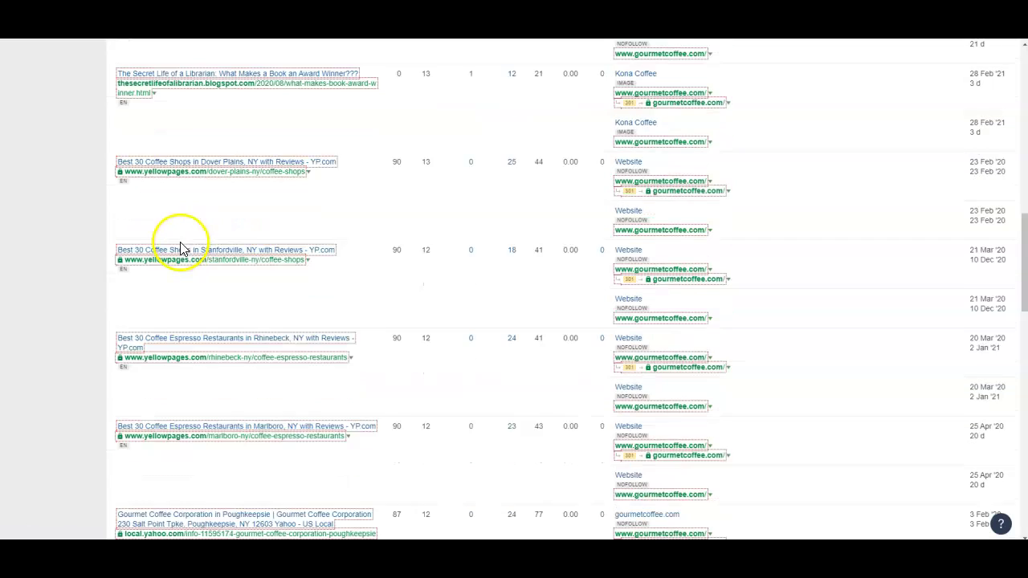
scroll(196, 175, "down", 4)
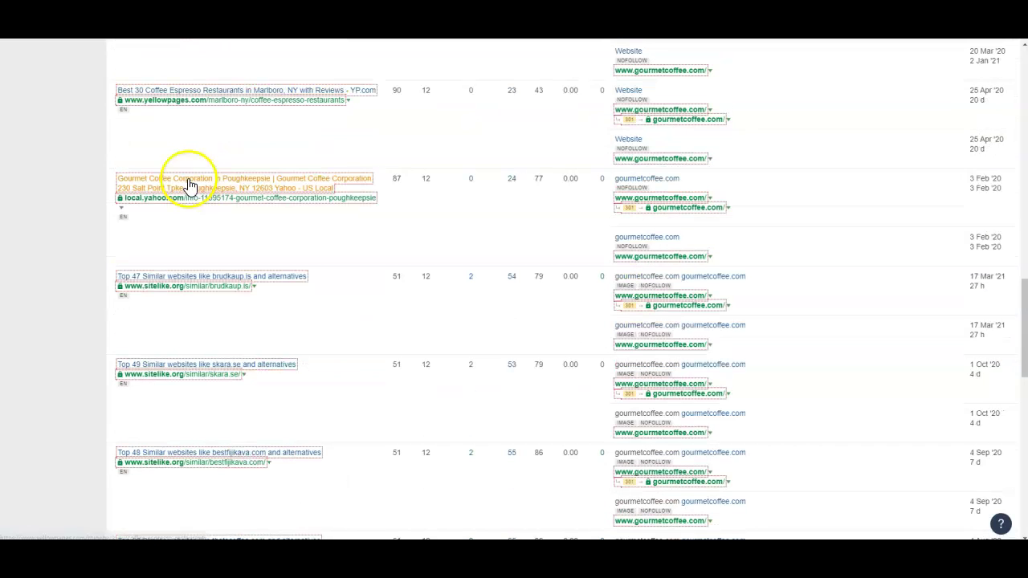
scroll(161, 197, "up", 10)
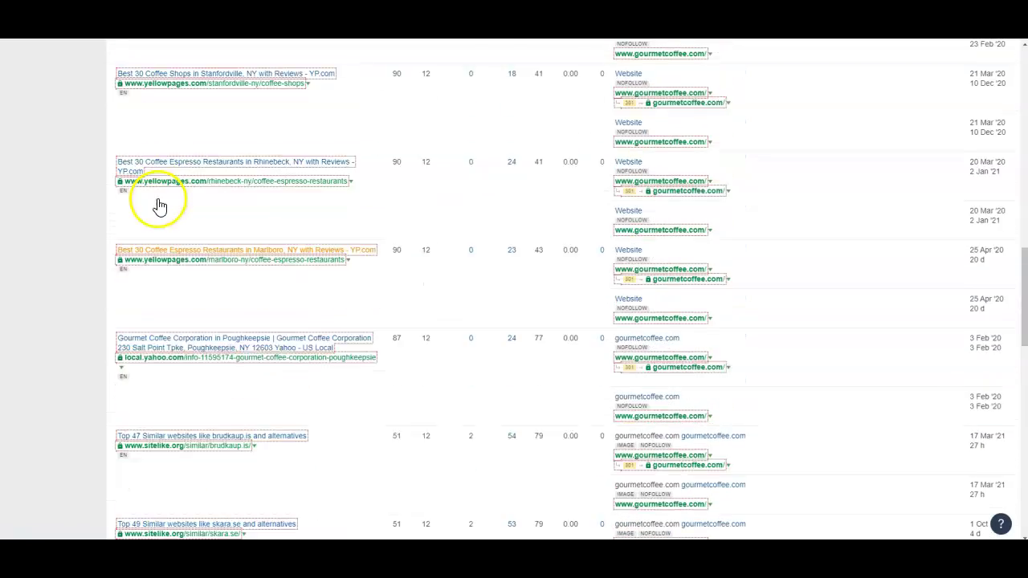
scroll(217, 249, "up", 4)
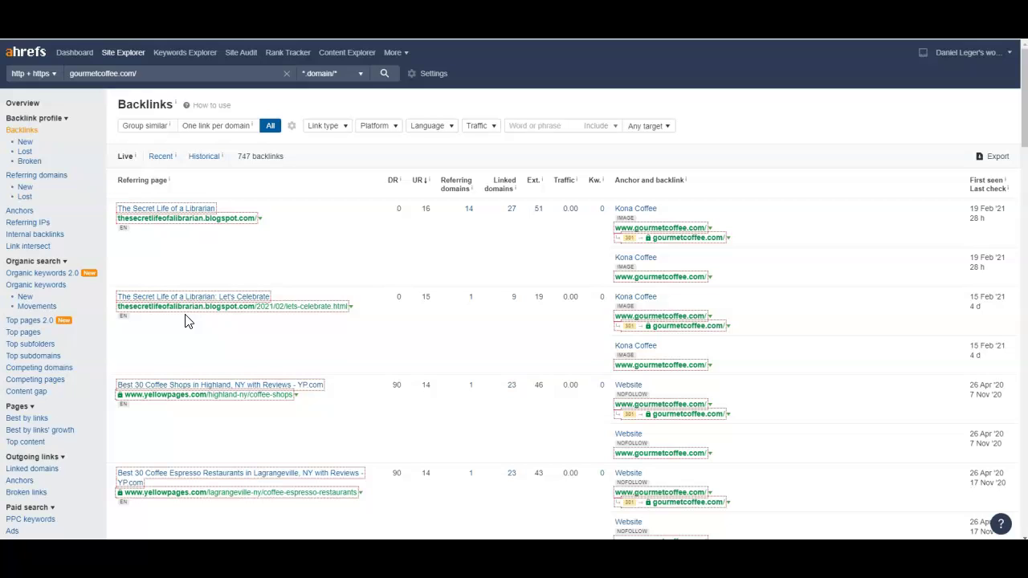
Step: Review the first blogspot and yellowpages.com backlinks of gourmetcoffee.com again, including their domain ratings, traffic and anchors
left_click(253, 316)
scroll(165, 273, "down", 3)
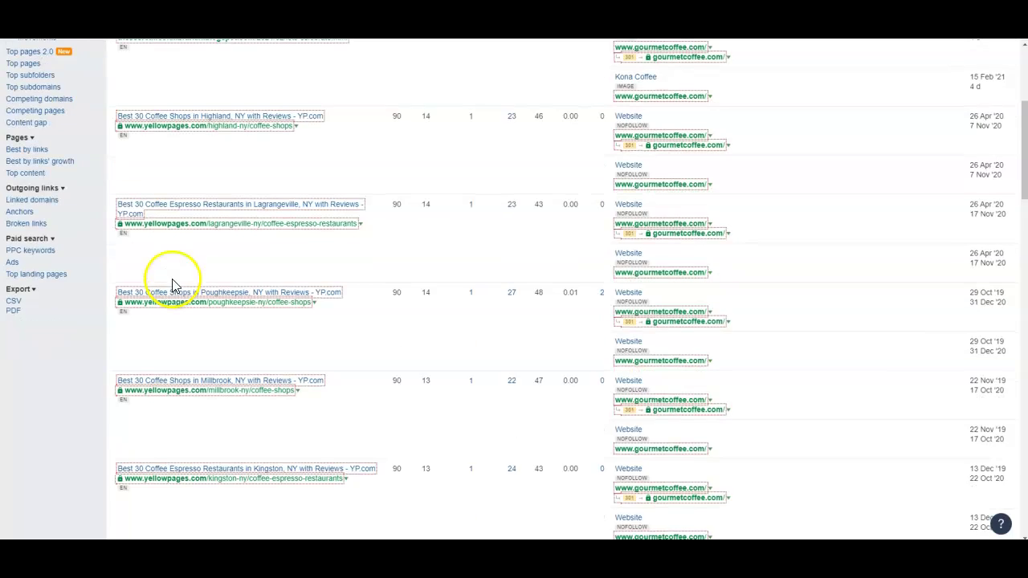
scroll(265, 241, "up", 2)
scroll(273, 265, "up", 2)
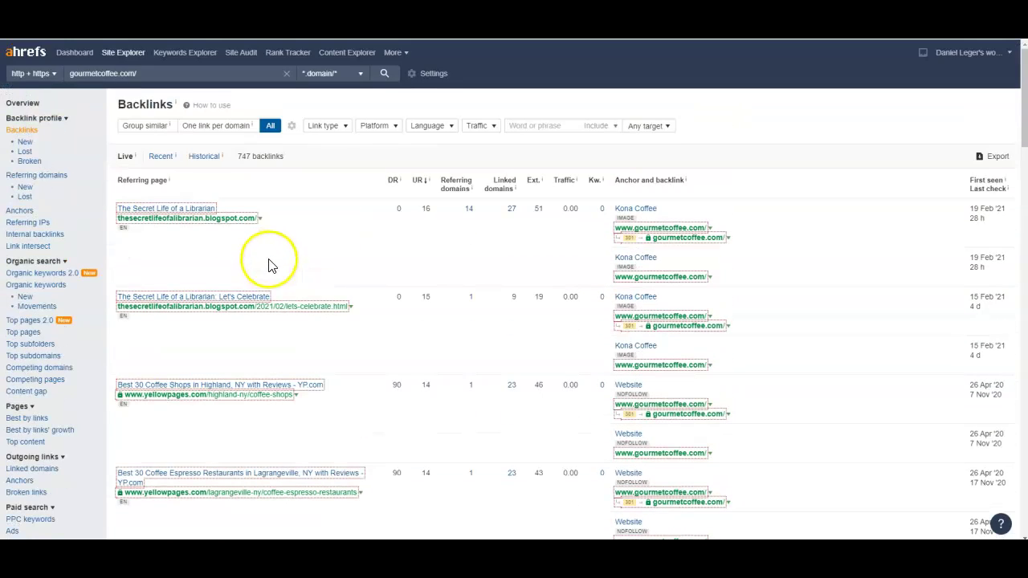
scroll(248, 269, "down", 3)
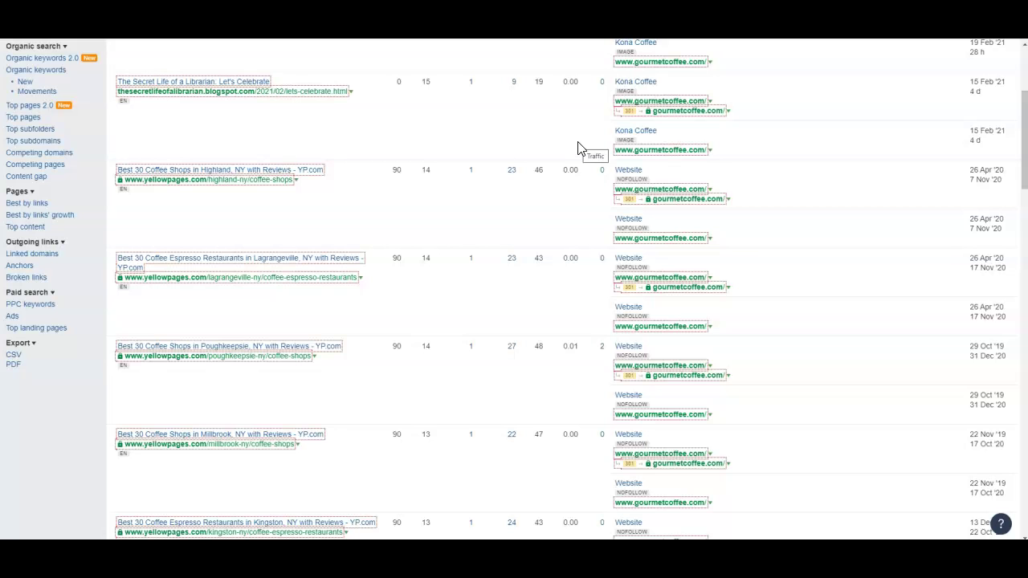
scroll(377, 193, "up", 3)
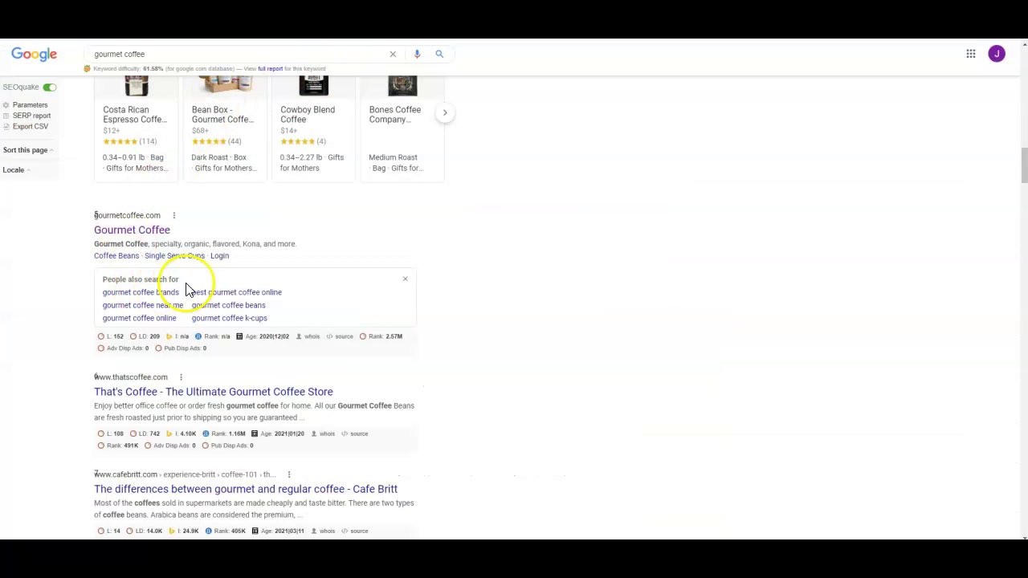
Step: Switch to the Google results for "gourmet coffee" and go back up from the gourmetcoffee.com listing to check the local map results
scroll(226, 233, "up", 3)
scroll(226, 233, "up", 10)
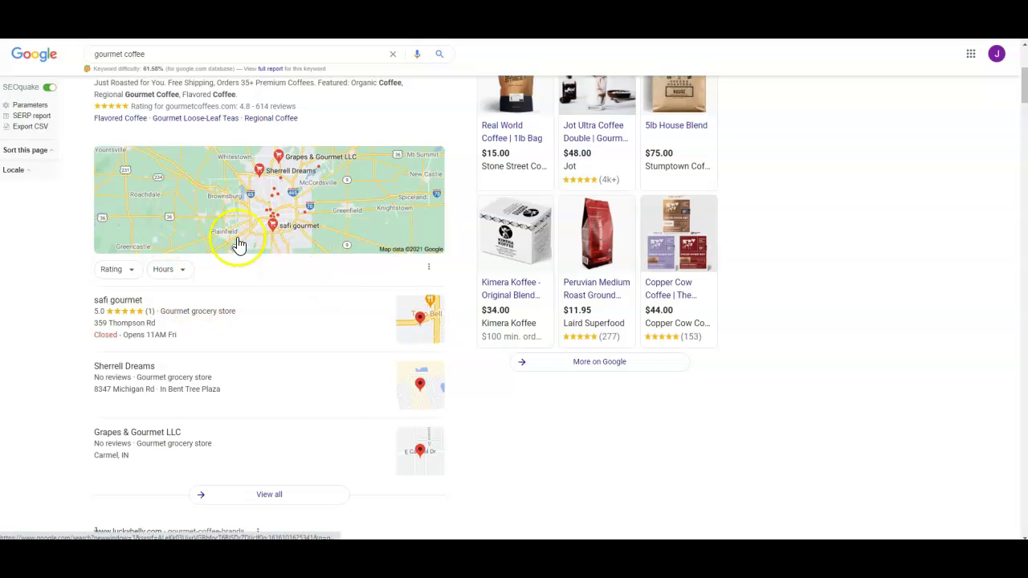
scroll(203, 184, "down", 3)
scroll(169, 208, "up", 3)
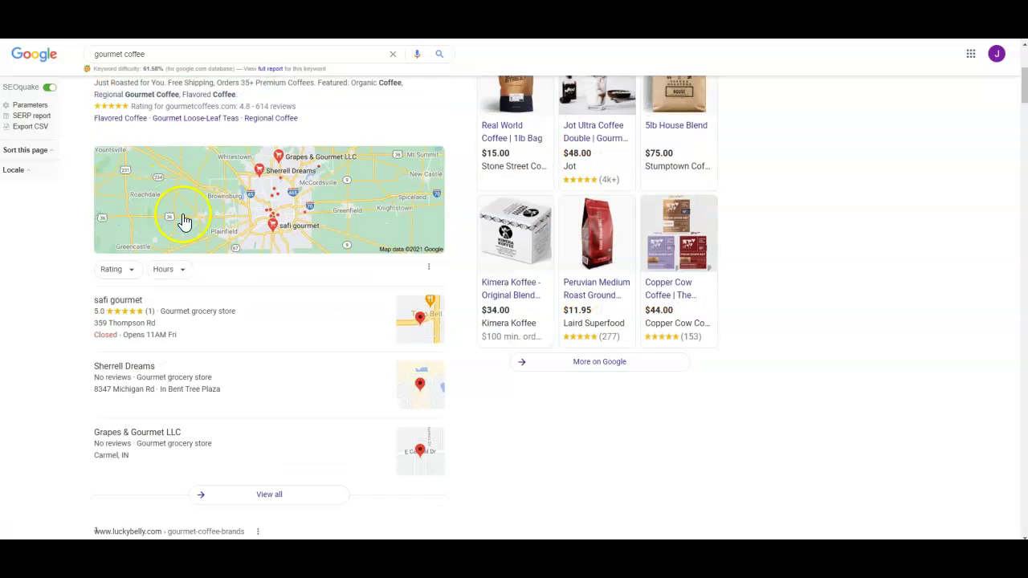